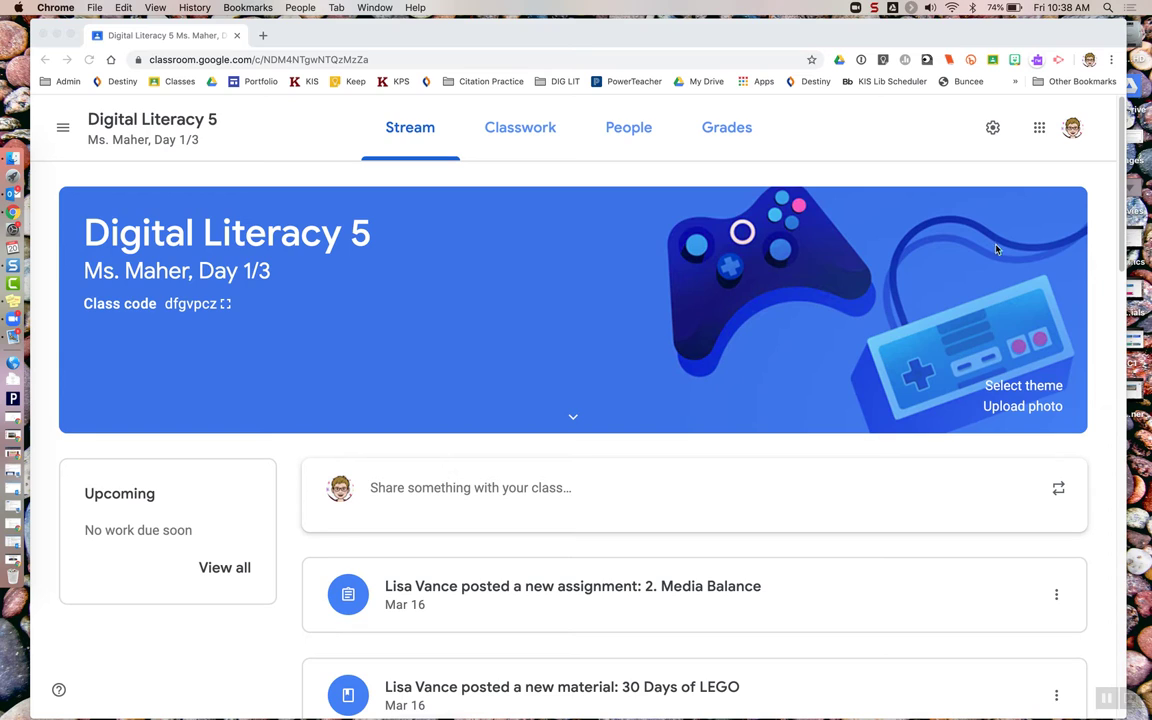
Go to the Digital Literacy 5 Classwork page and bring up the Create options.
click(535, 130)
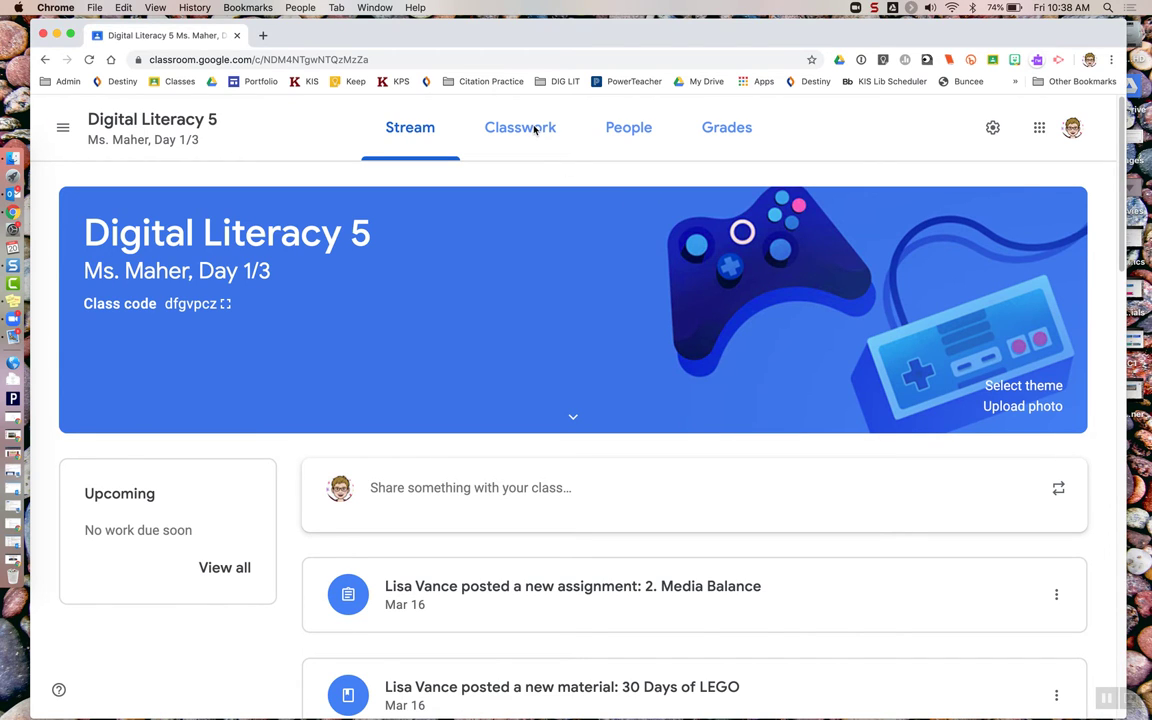
click(527, 135)
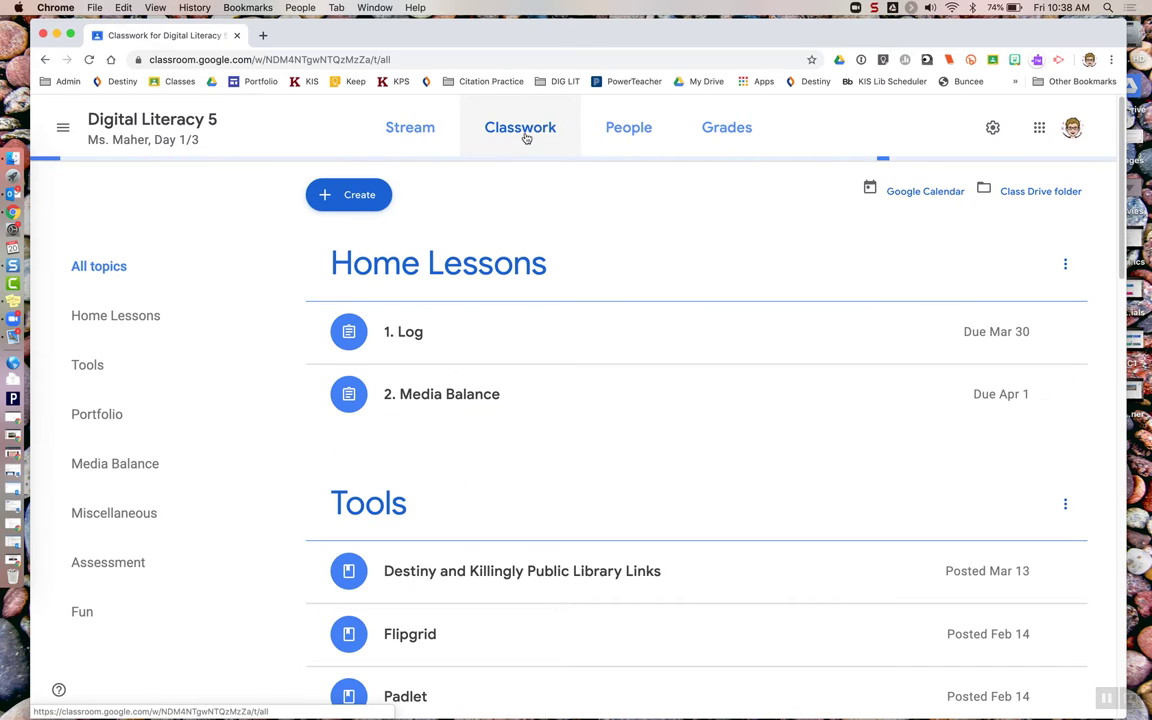
click(350, 200)
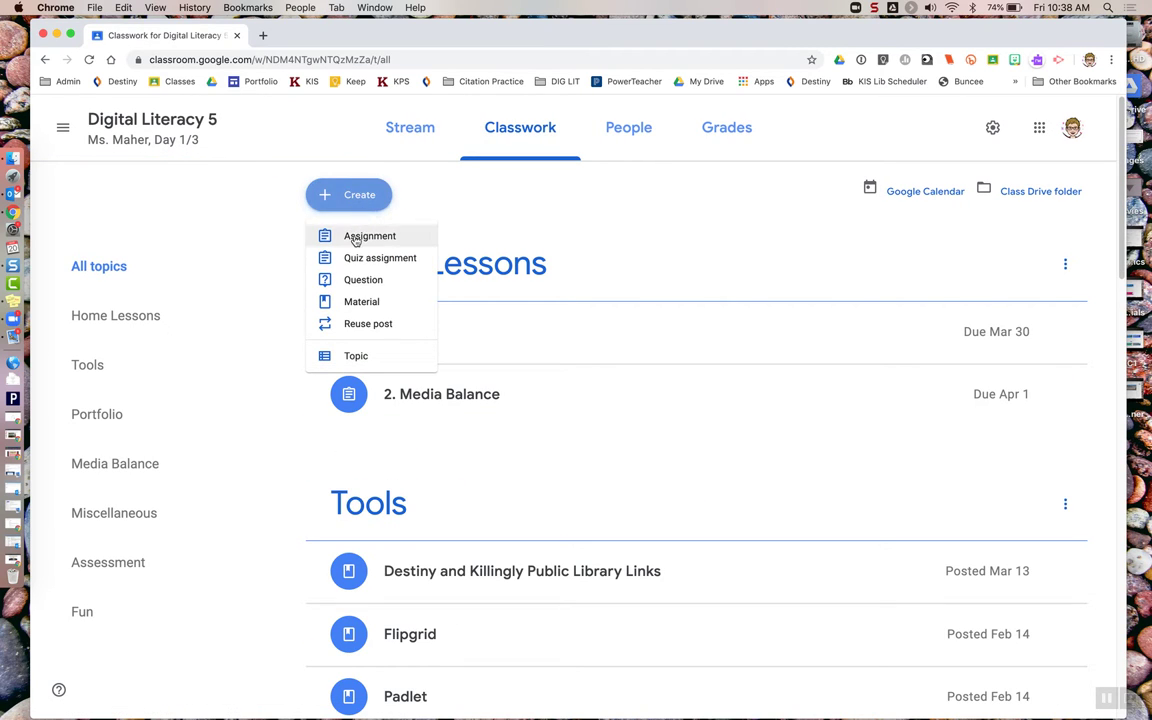
Create a new assignment titled '2. Personal Vs. Private', fixing the typo in 'Private'.
click(355, 238)
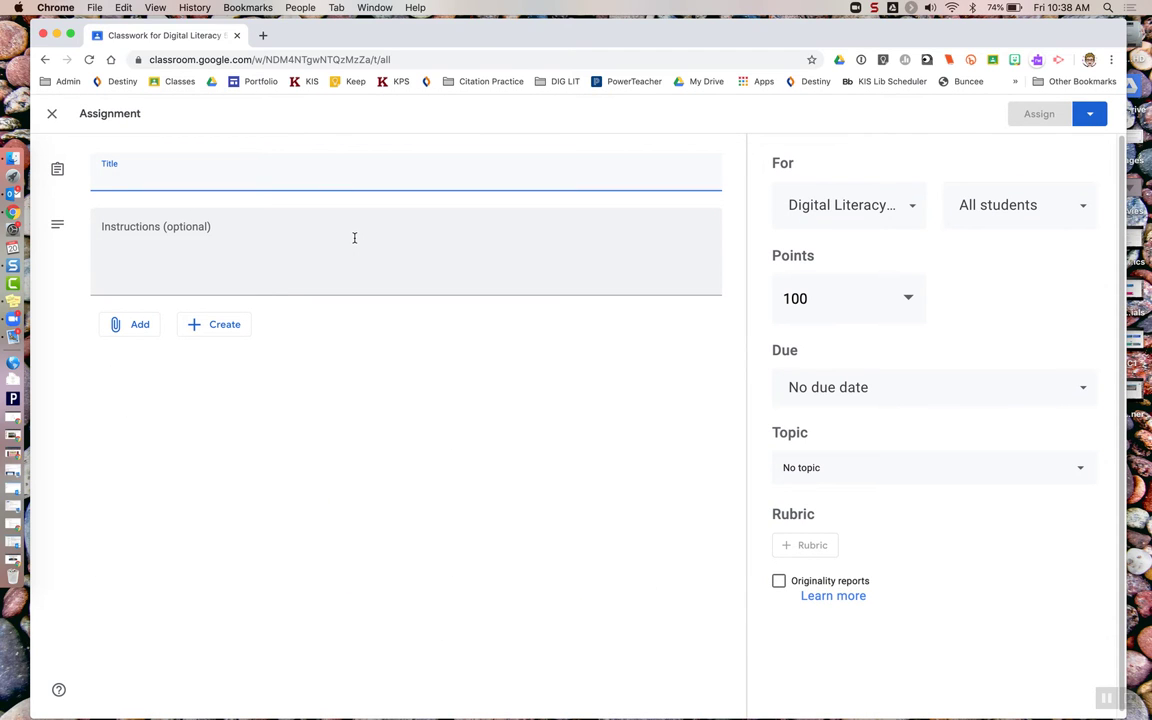
text(Person)
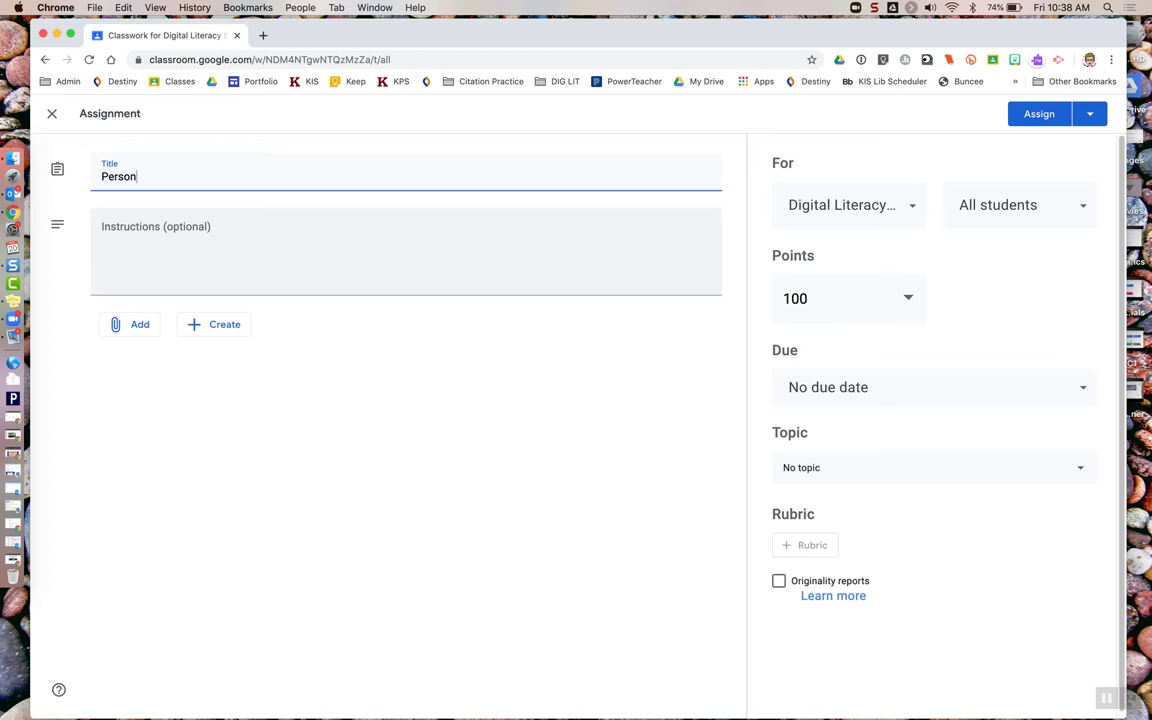
text(al Vs. Private)
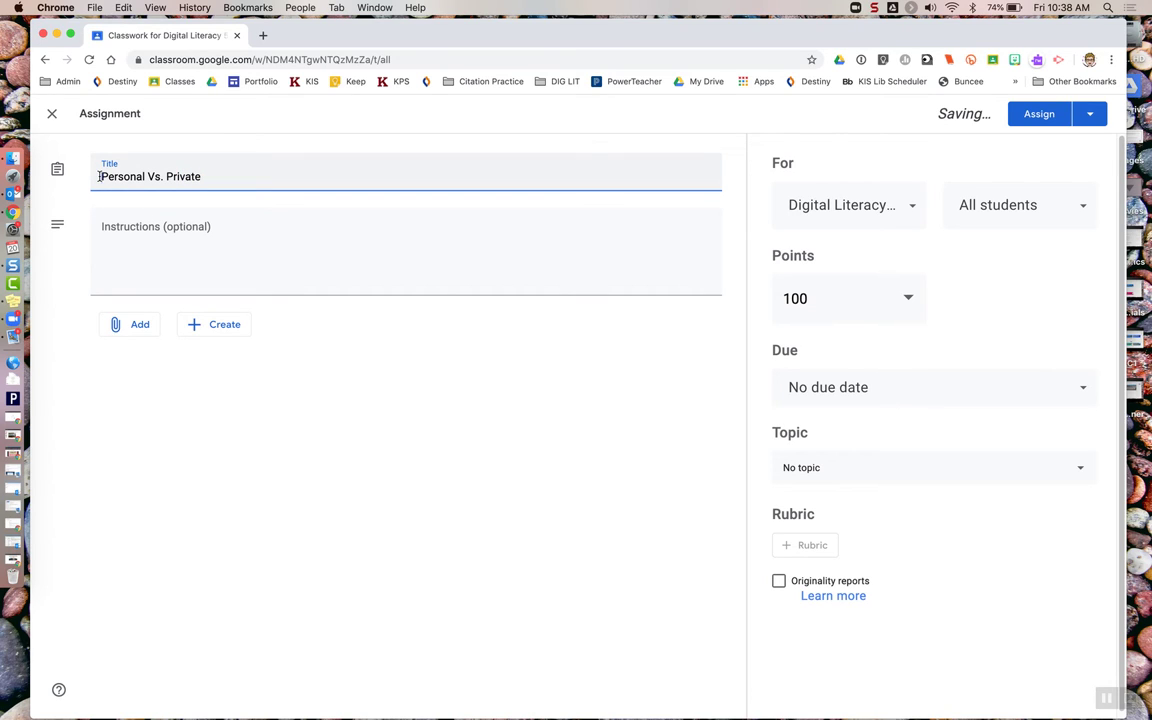
click(98, 176)
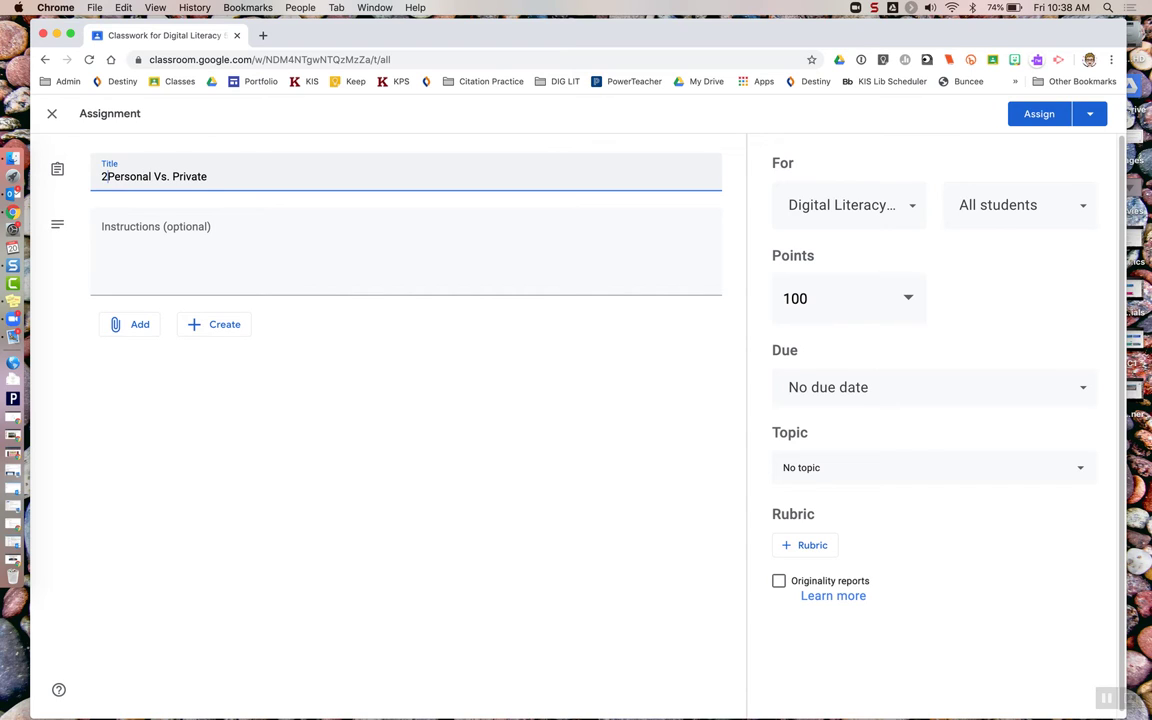
text(2.)
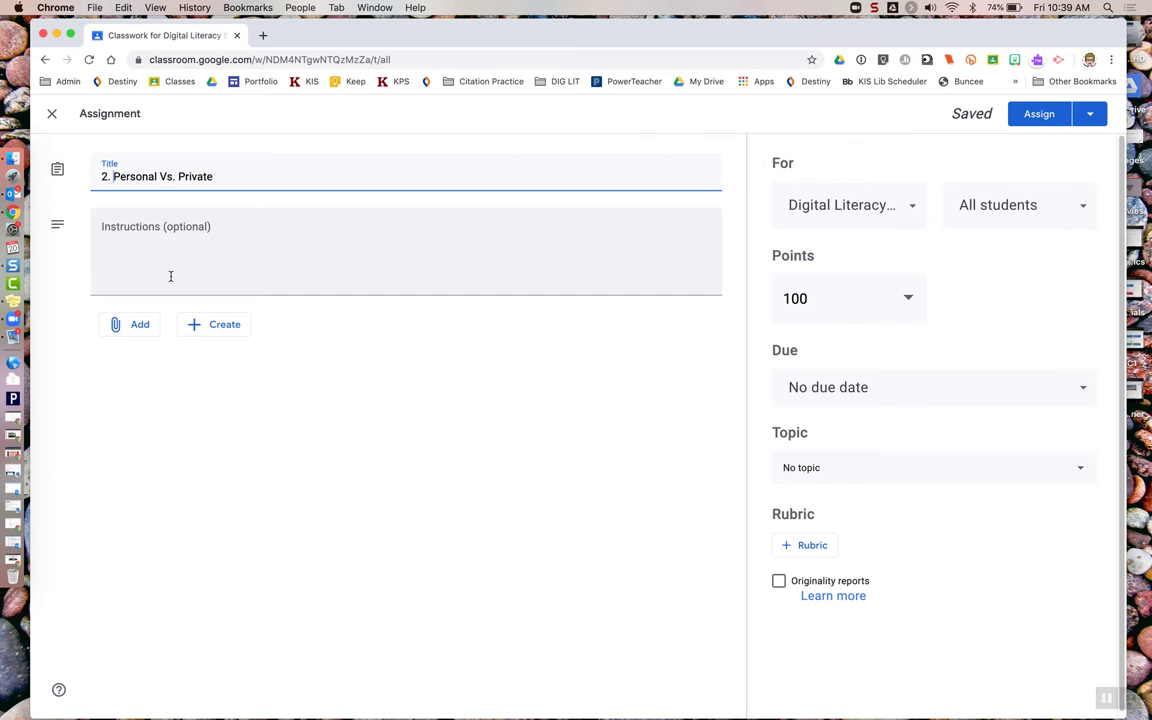
click(146, 326)
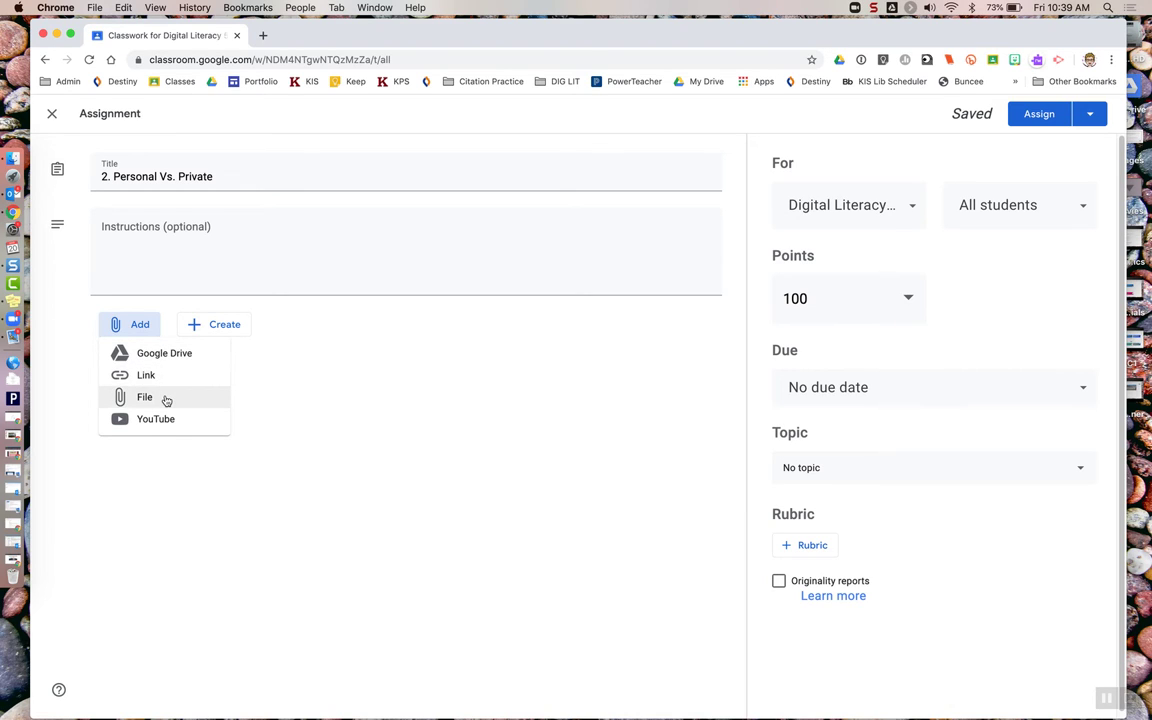
Attach the 'Personal versus Private' Google Doc from Google Drive's recent files instead of an upload.
click(163, 400)
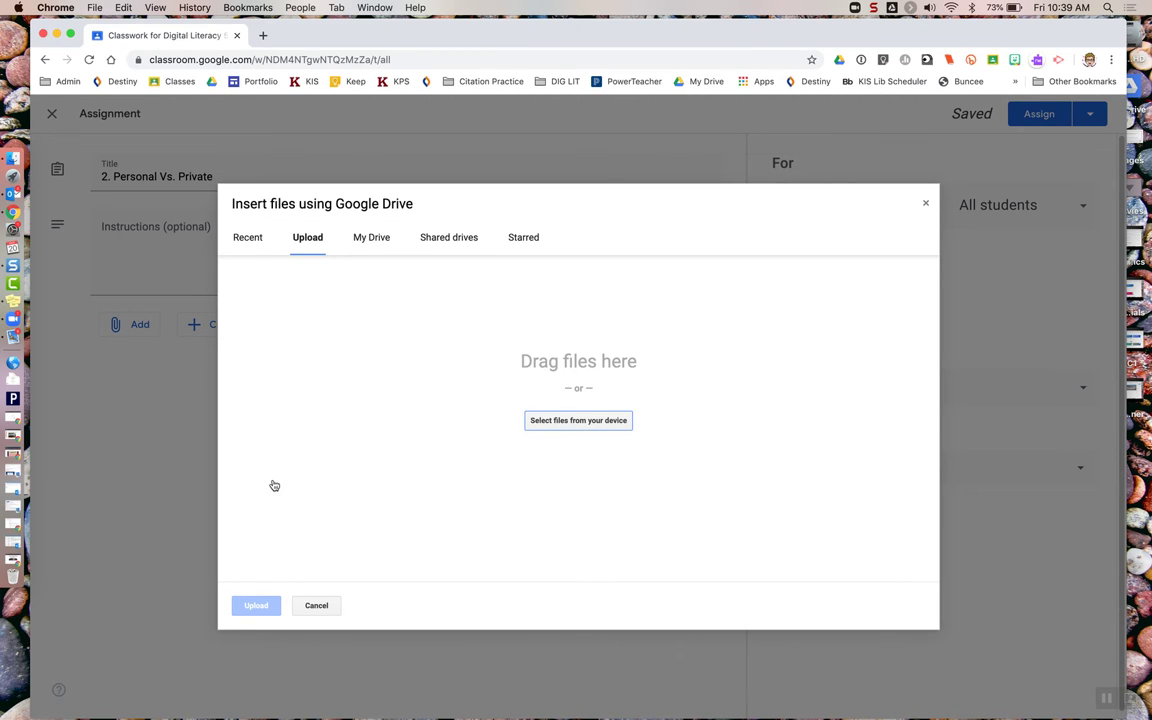
key(Escape)
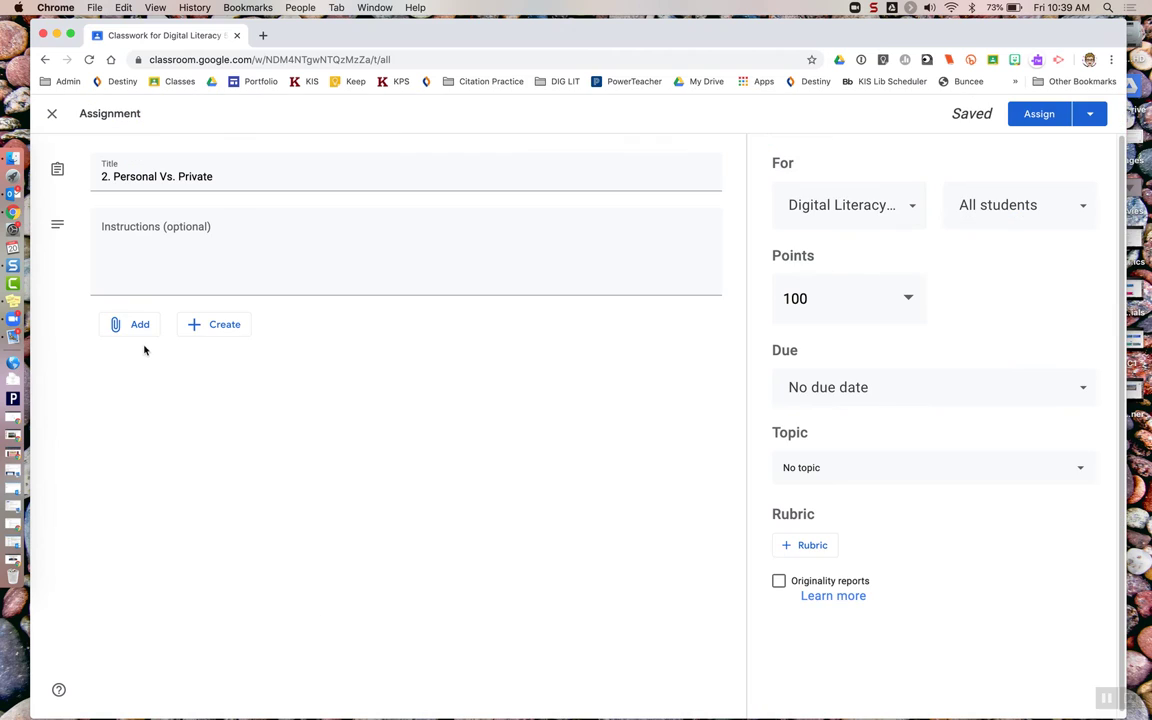
click(136, 327)
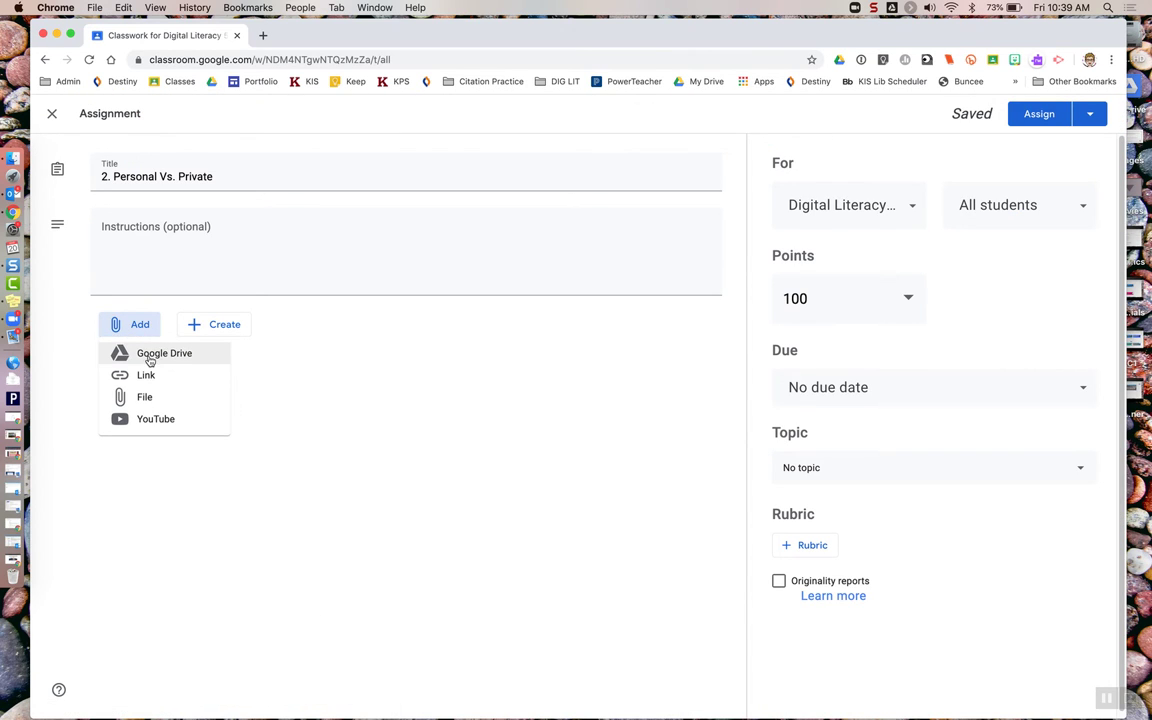
click(150, 355)
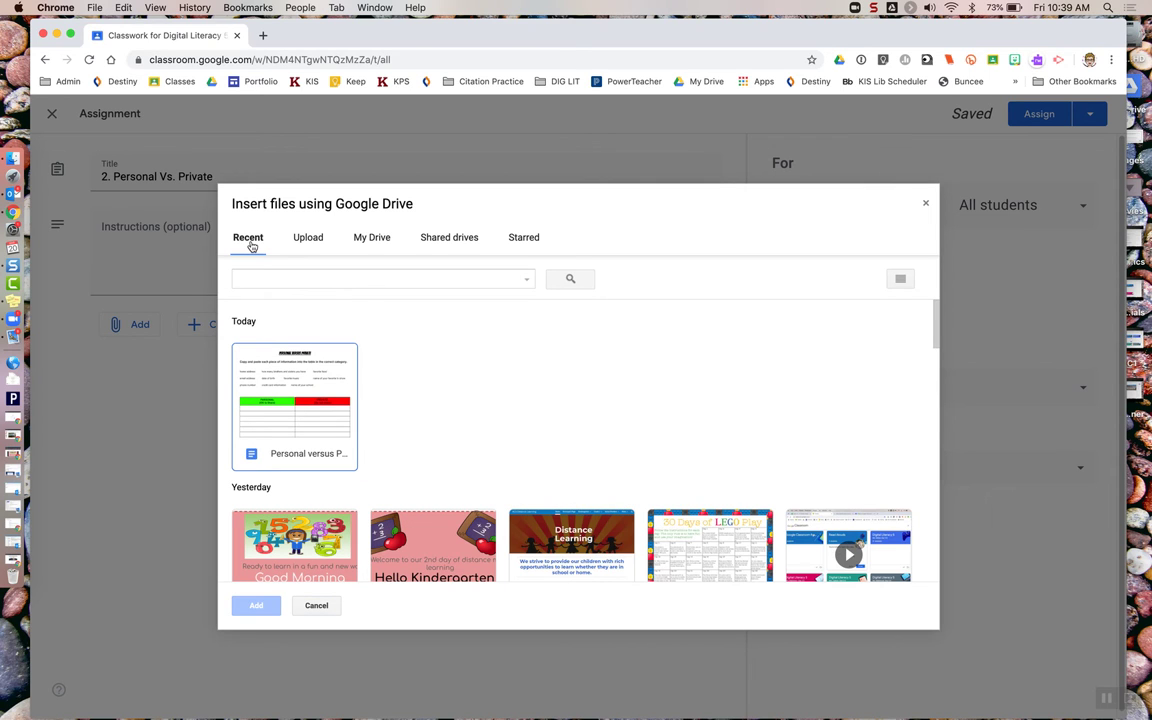
click(291, 406)
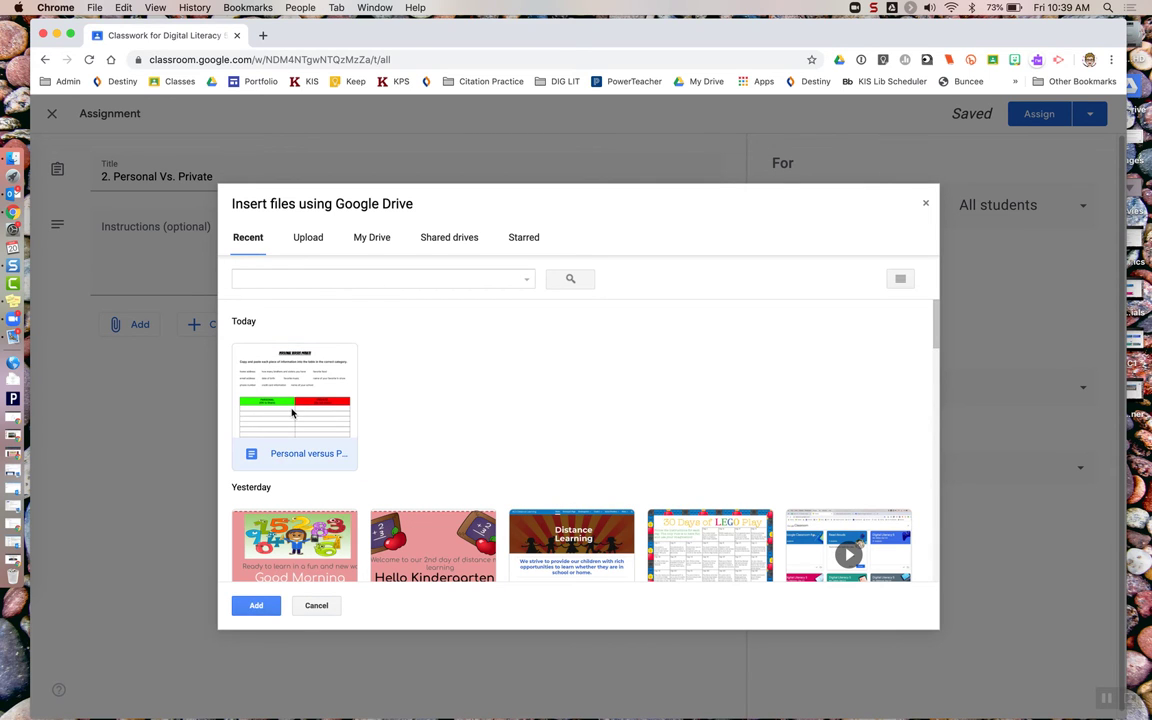
click(252, 607)
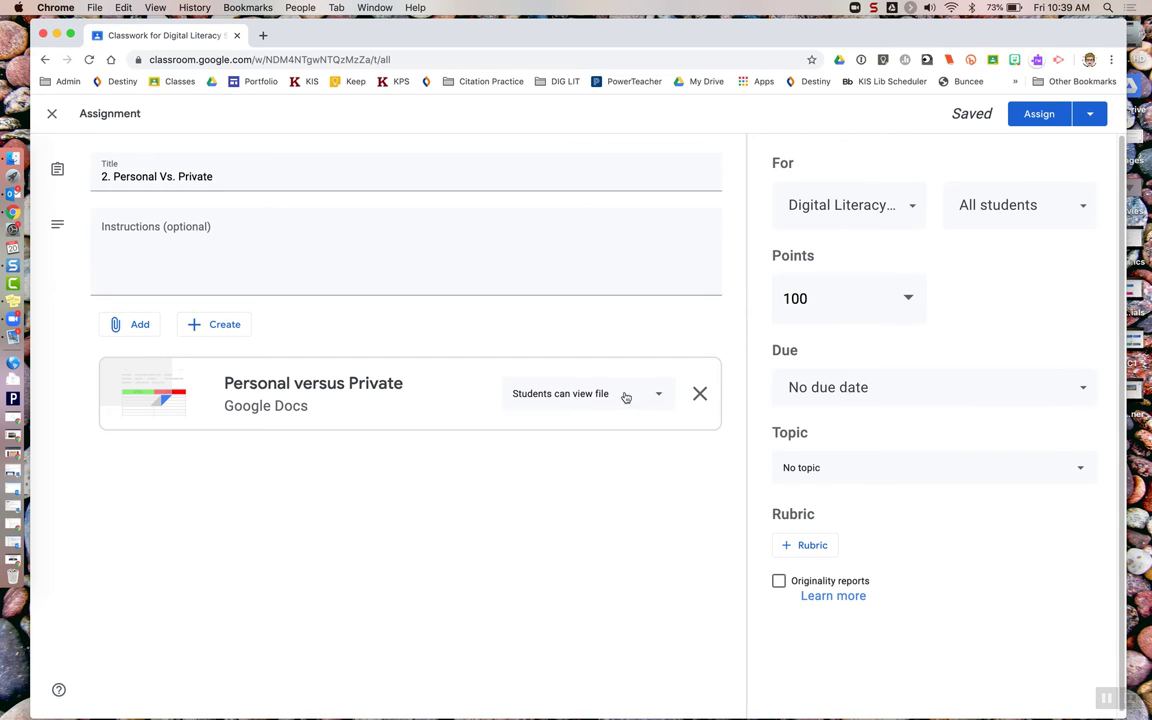
Set the attached Google Doc's access to 'Make a copy for each student'.
click(661, 397)
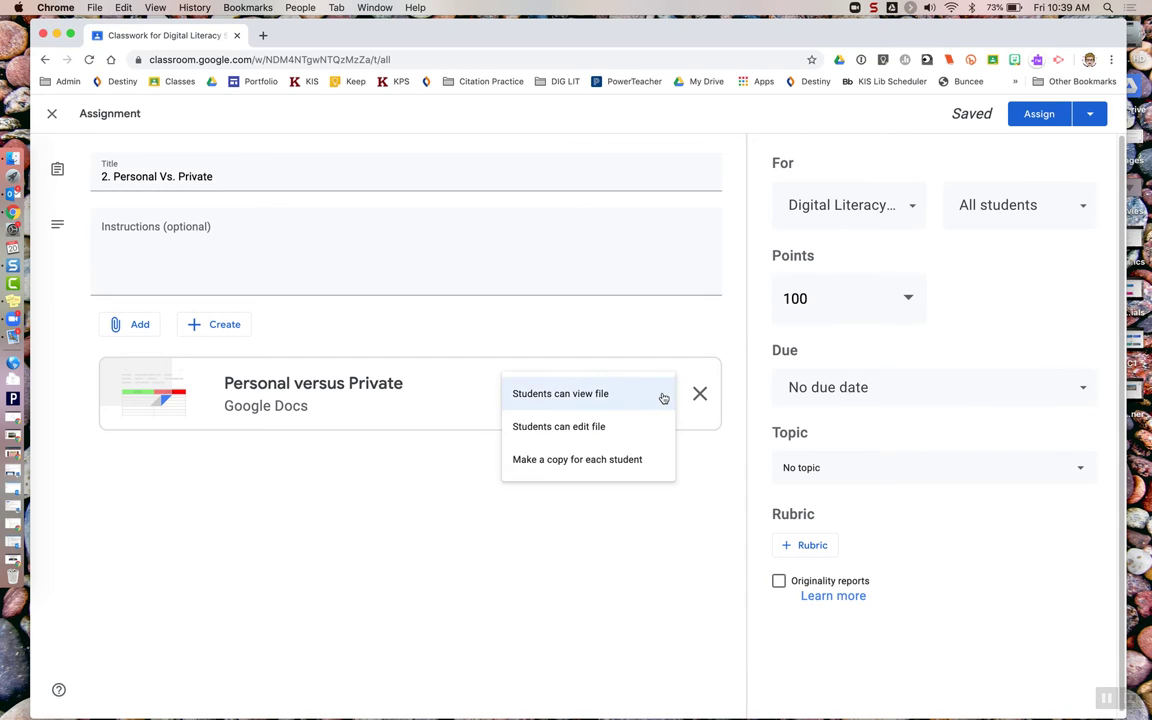
click(578, 460)
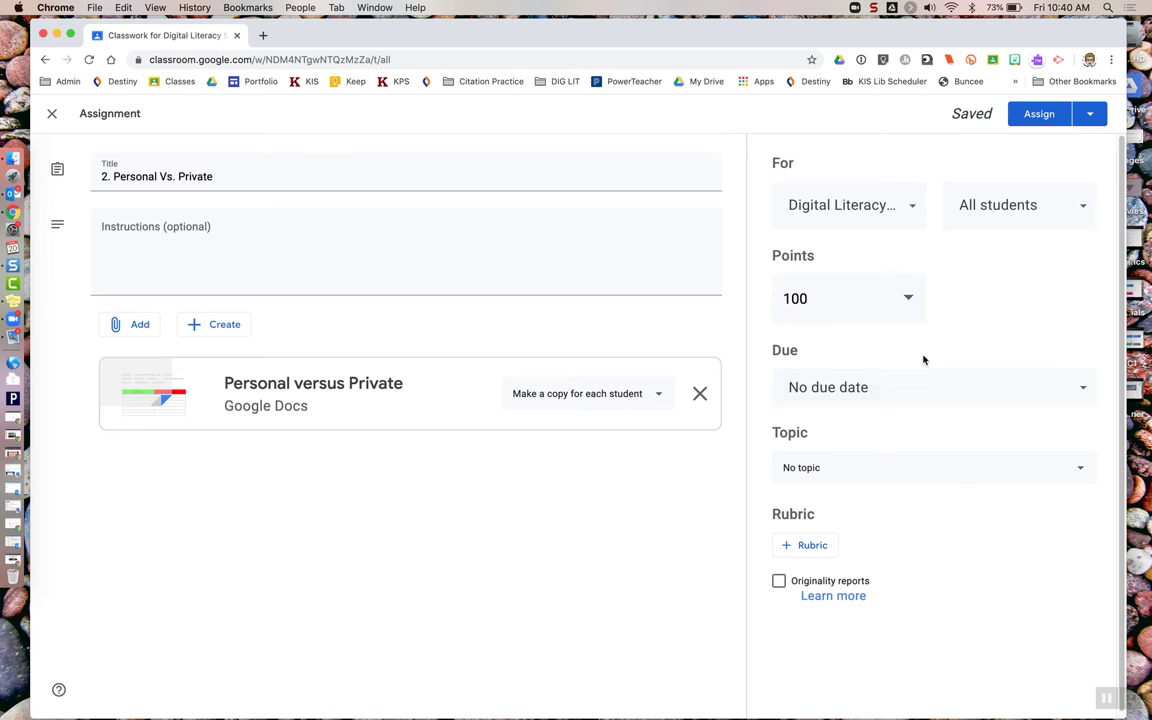
click(918, 204)
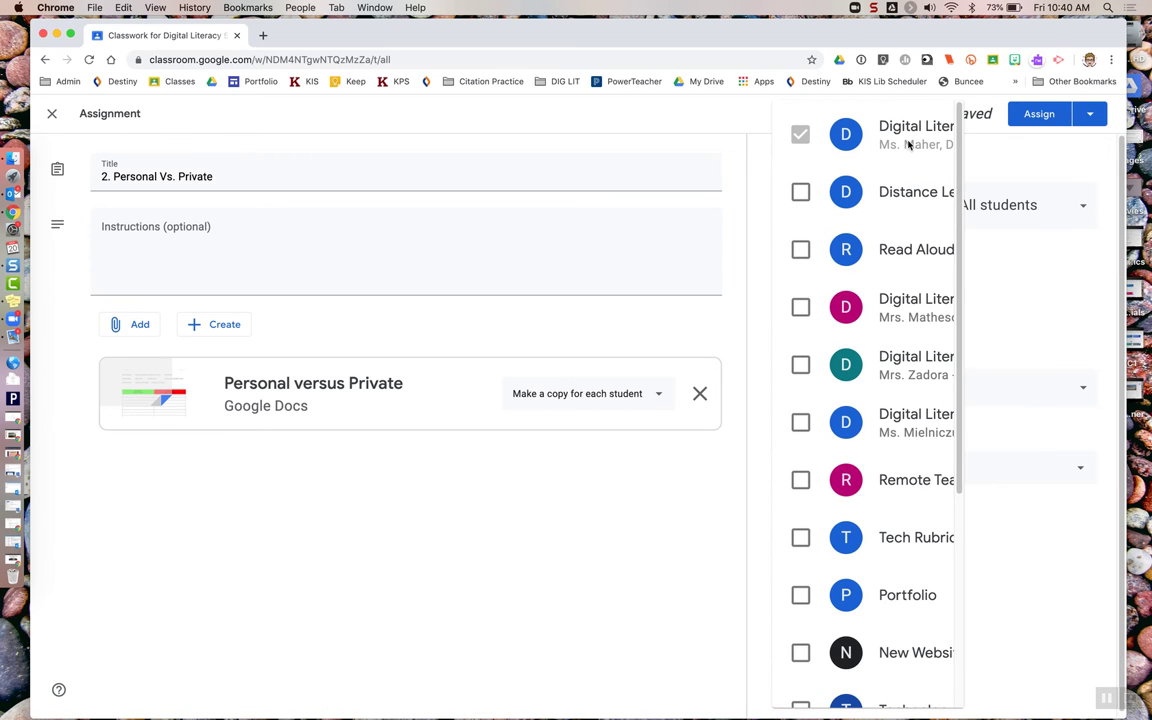
click(1012, 289)
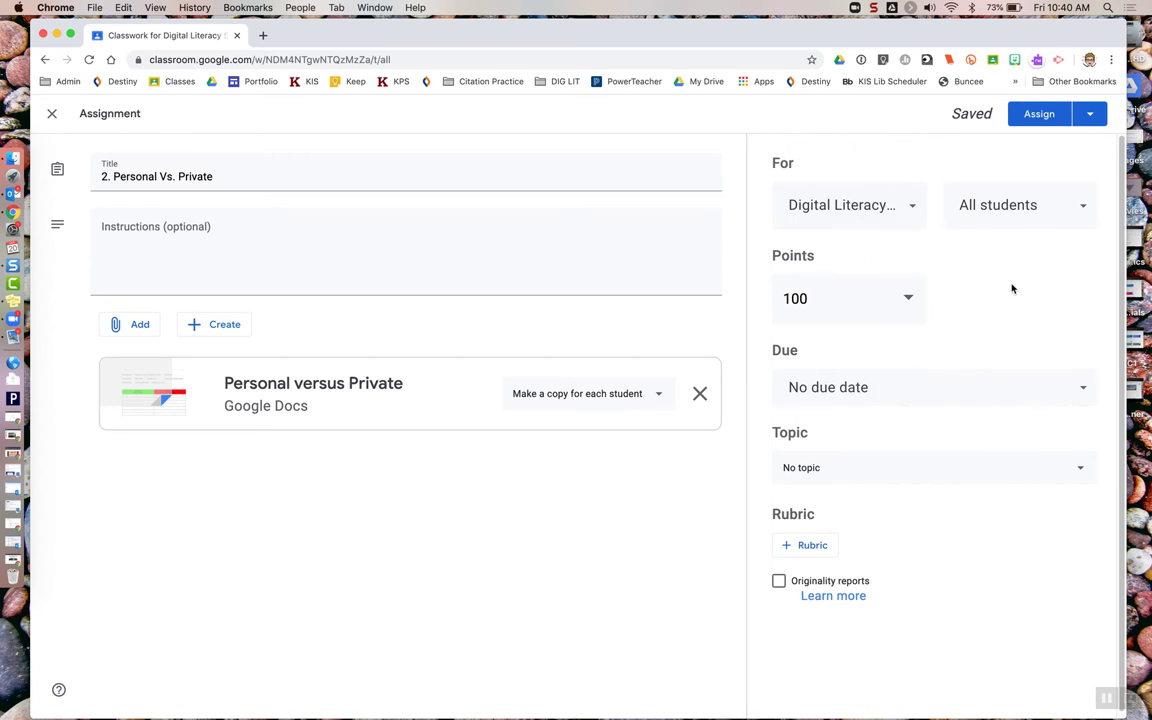
click(1013, 216)
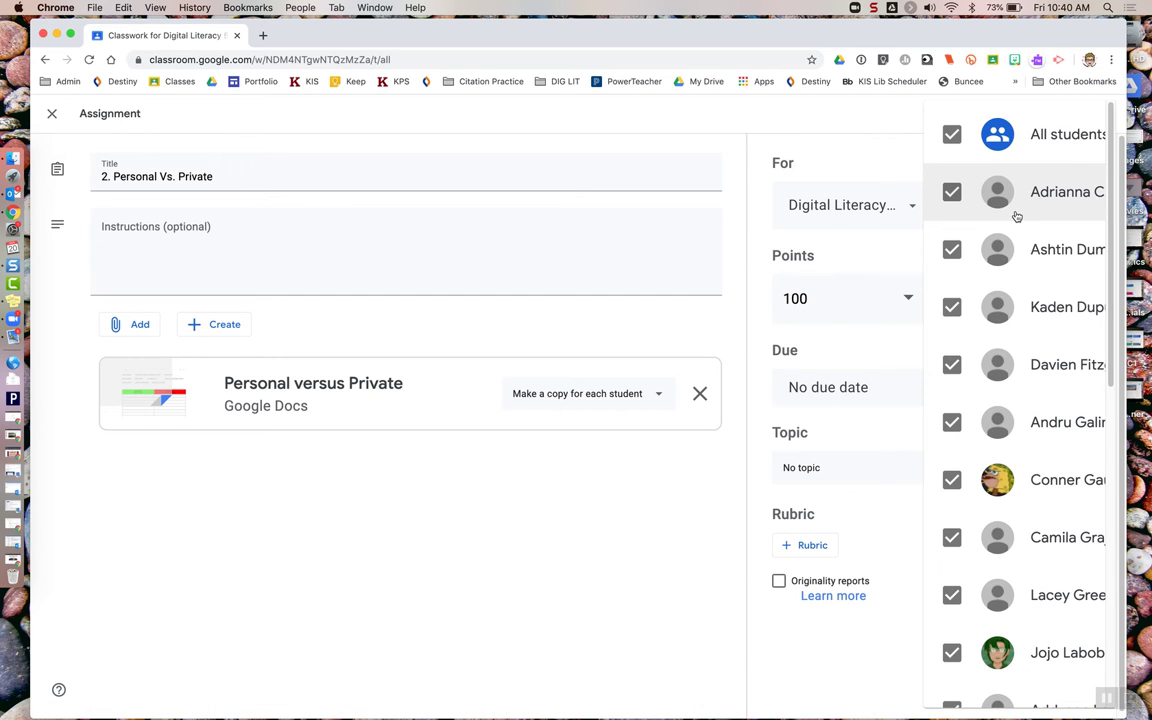
click(882, 247)
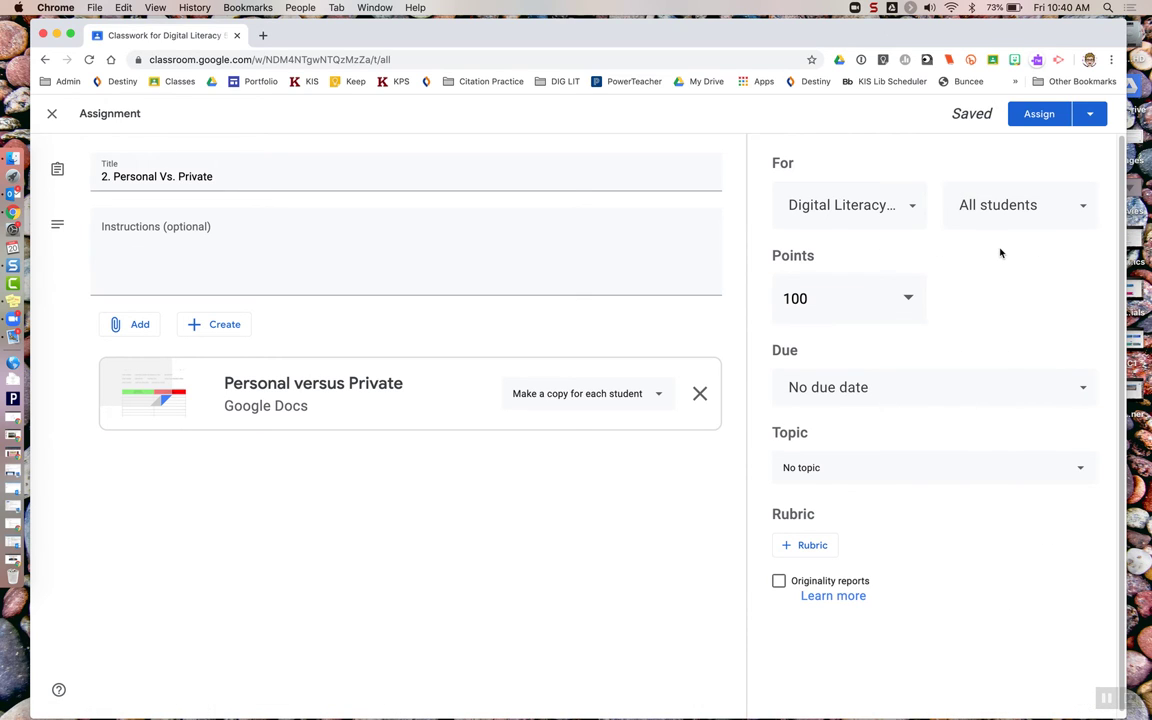
click(908, 300)
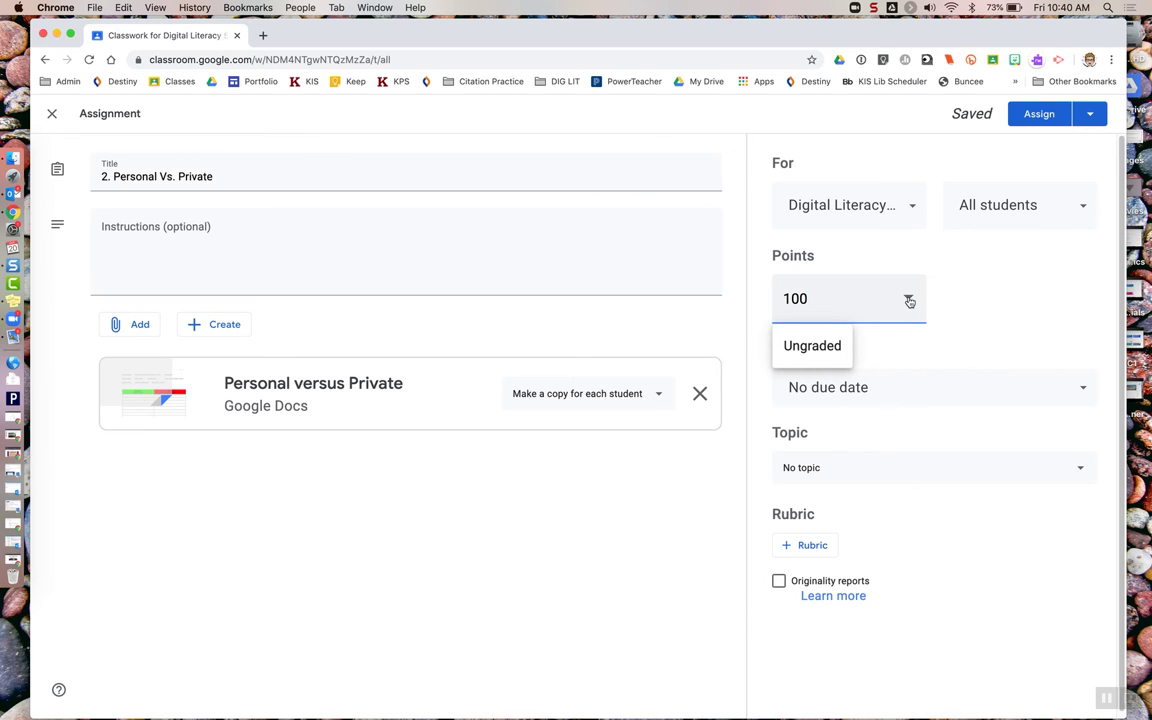
Change the assignment's points from 100 to Ungraded.
click(829, 346)
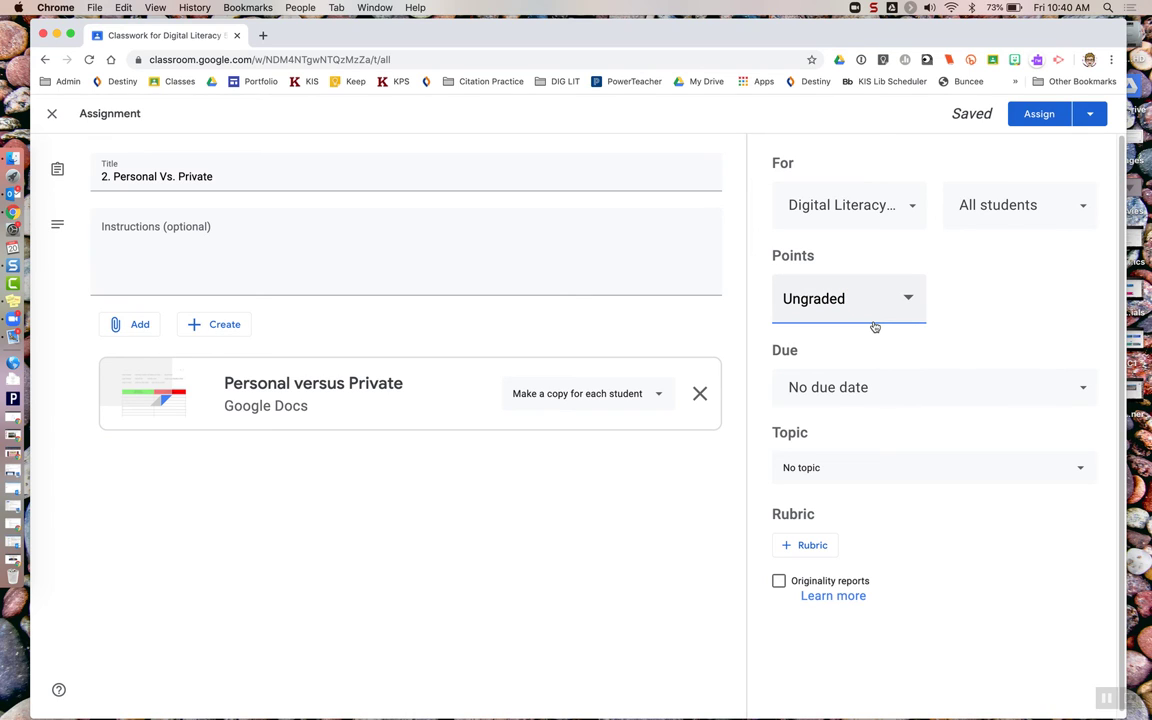
click(875, 391)
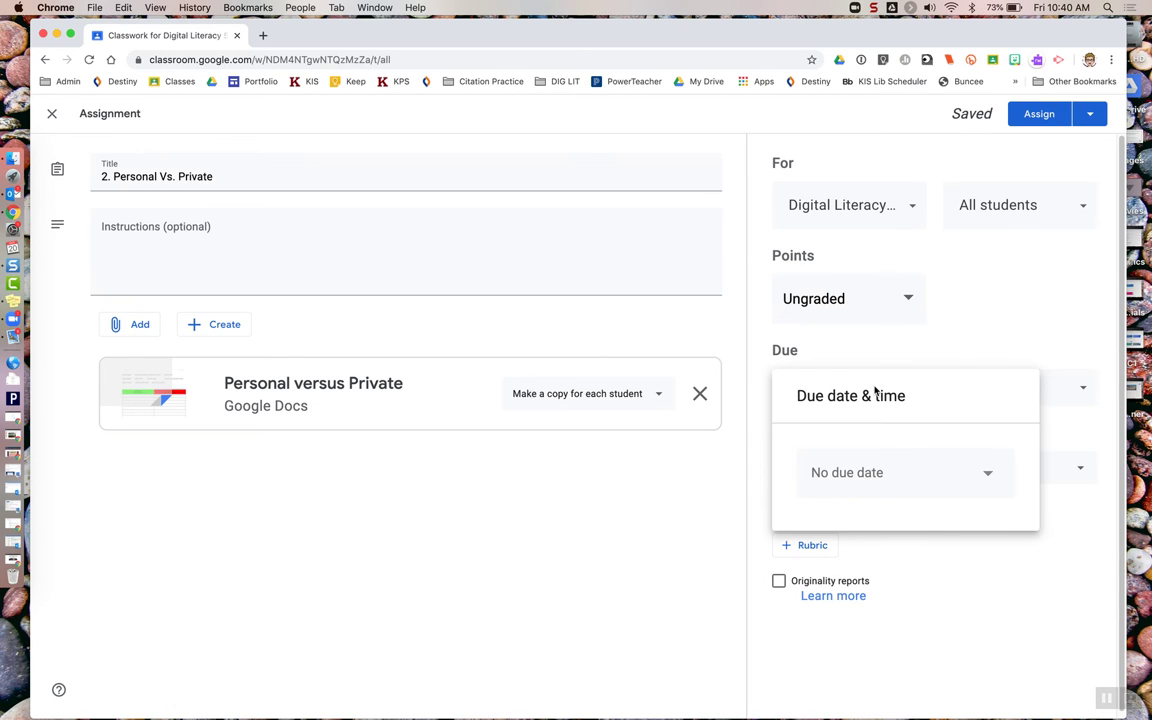
Set the due date to Mar 27, replacing an accidentally picked Mar 19.
click(985, 481)
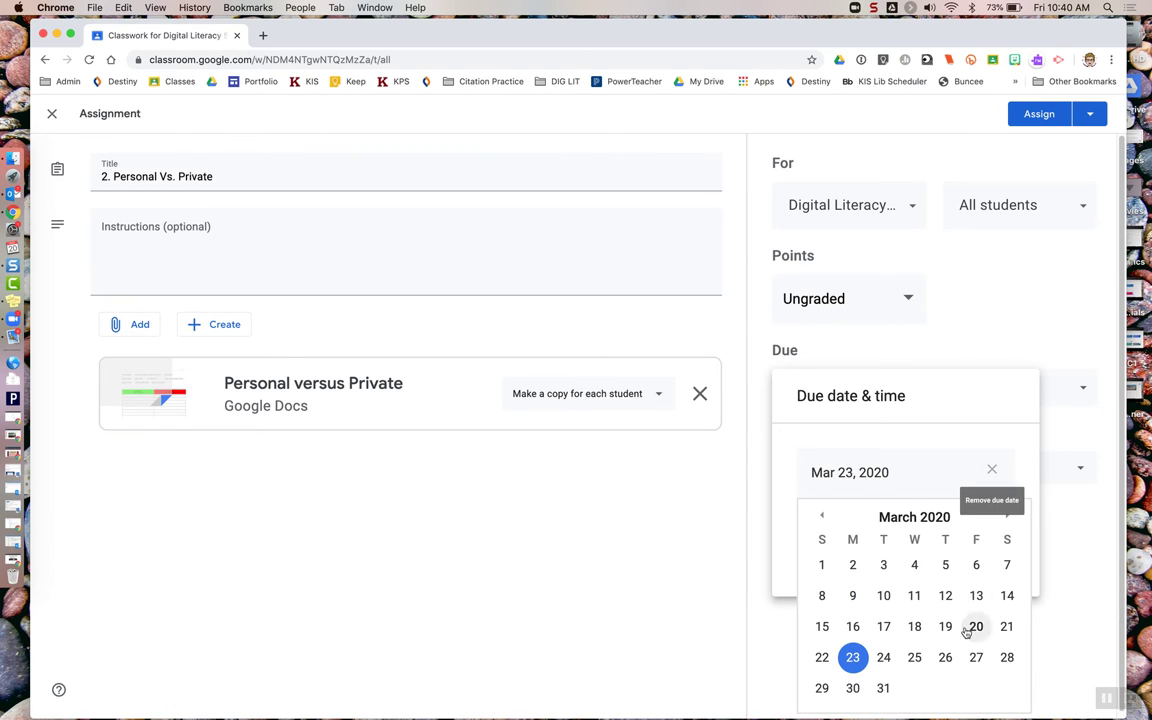
click(947, 627)
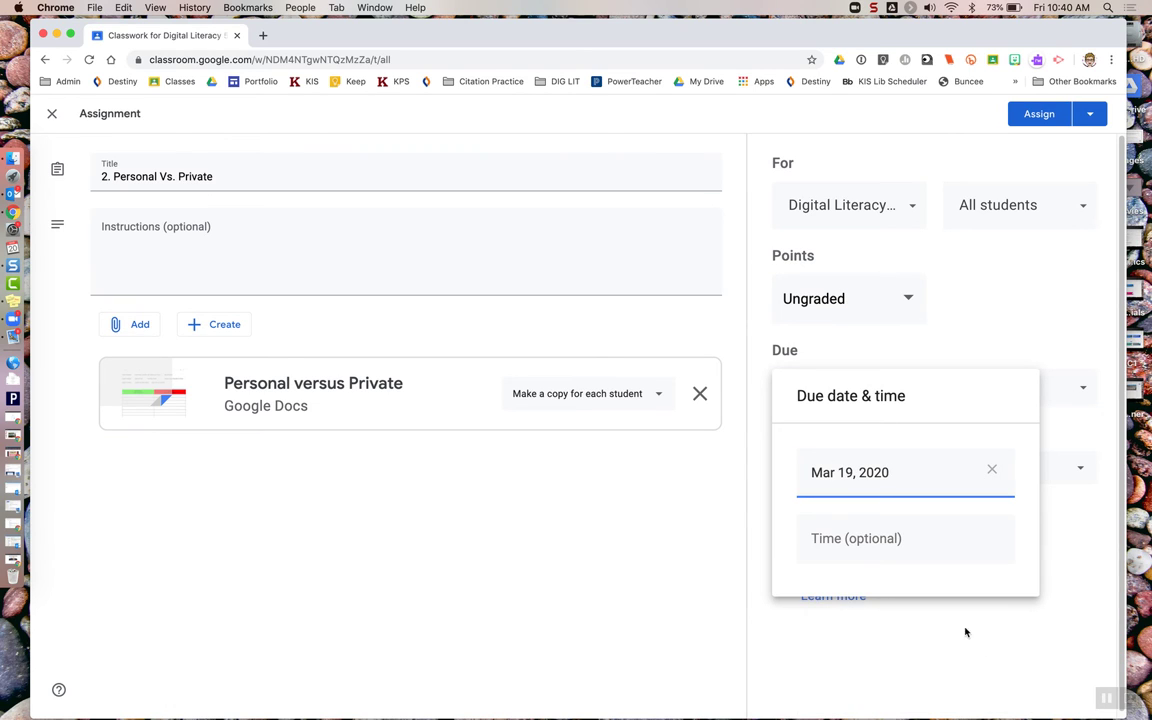
click(1001, 469)
click(1000, 470)
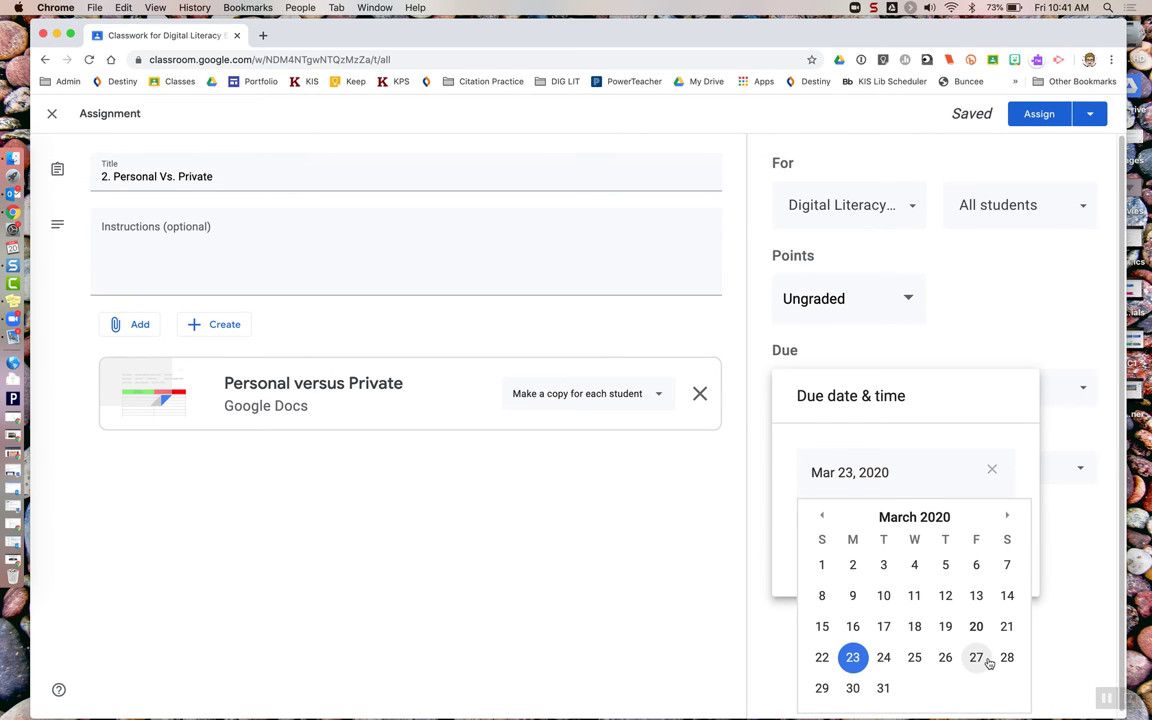
click(976, 658)
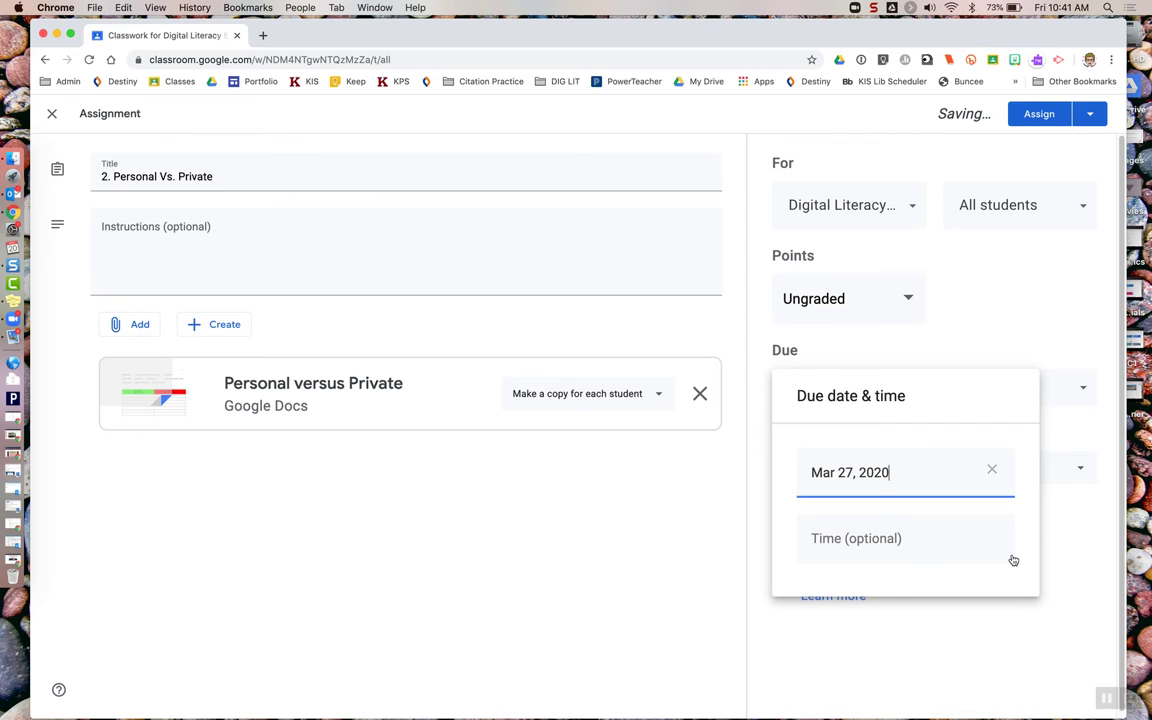
click(1055, 600)
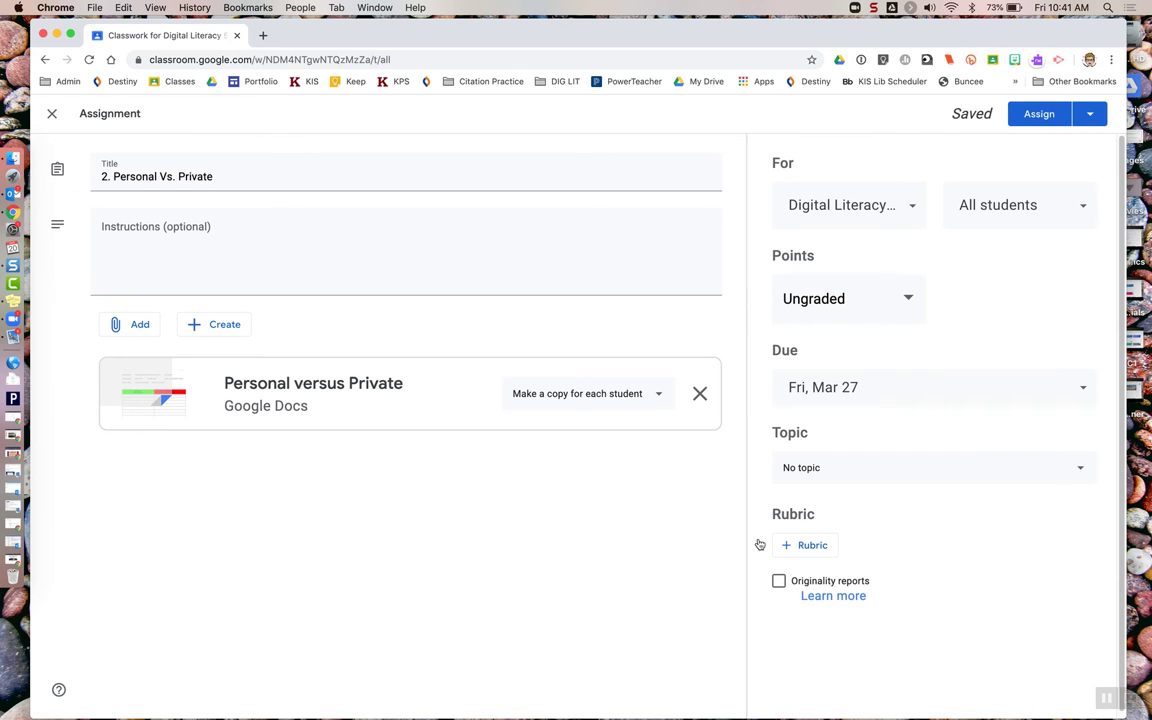
Enter placeholder text in Instructions and assign the assignment to the class.
click(316, 244)
text(jd;asd)
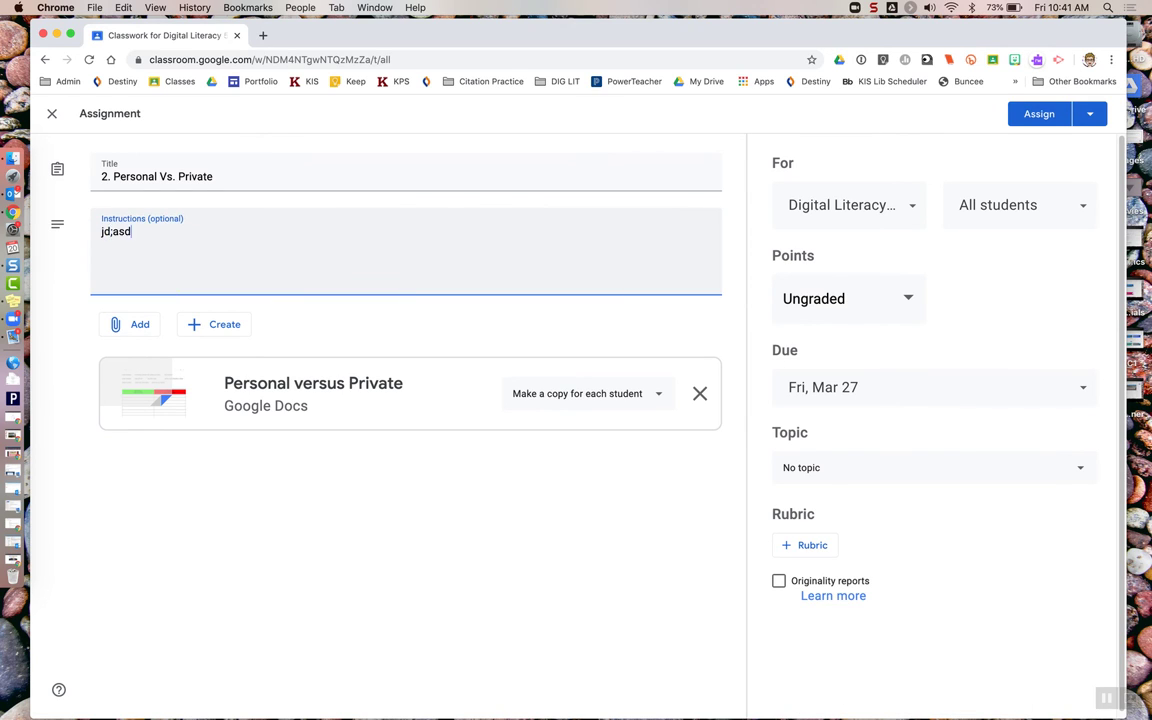
text(f'oh pioj ij'iji)
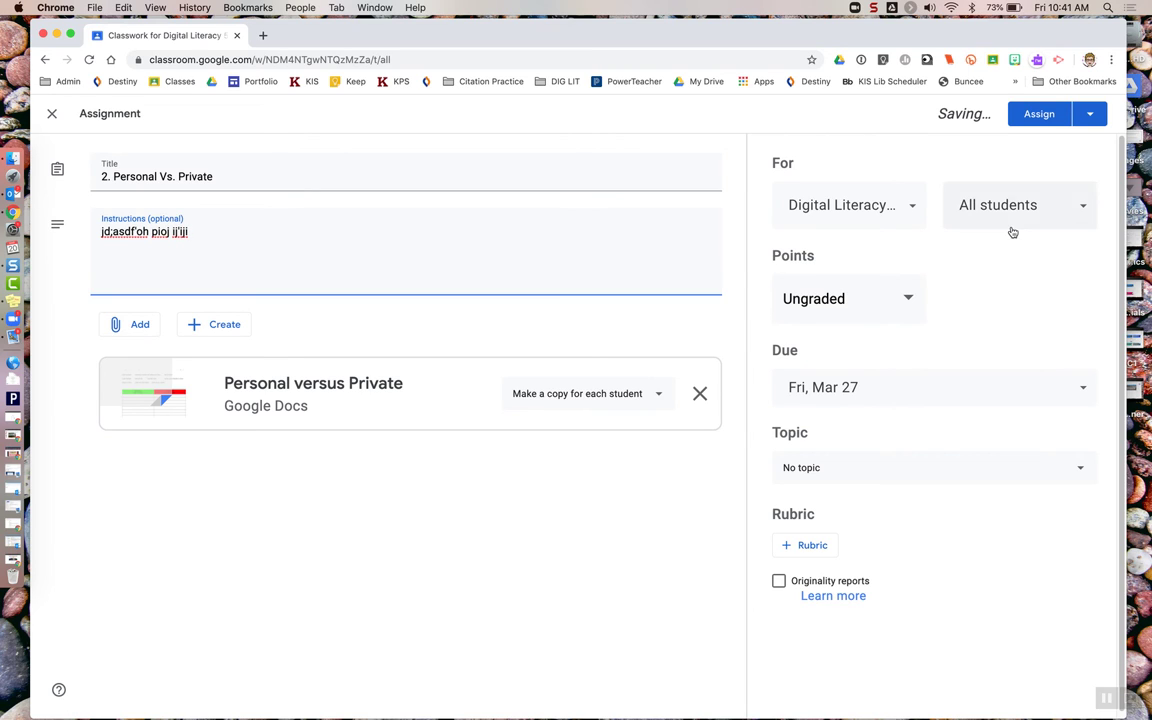
click(1037, 118)
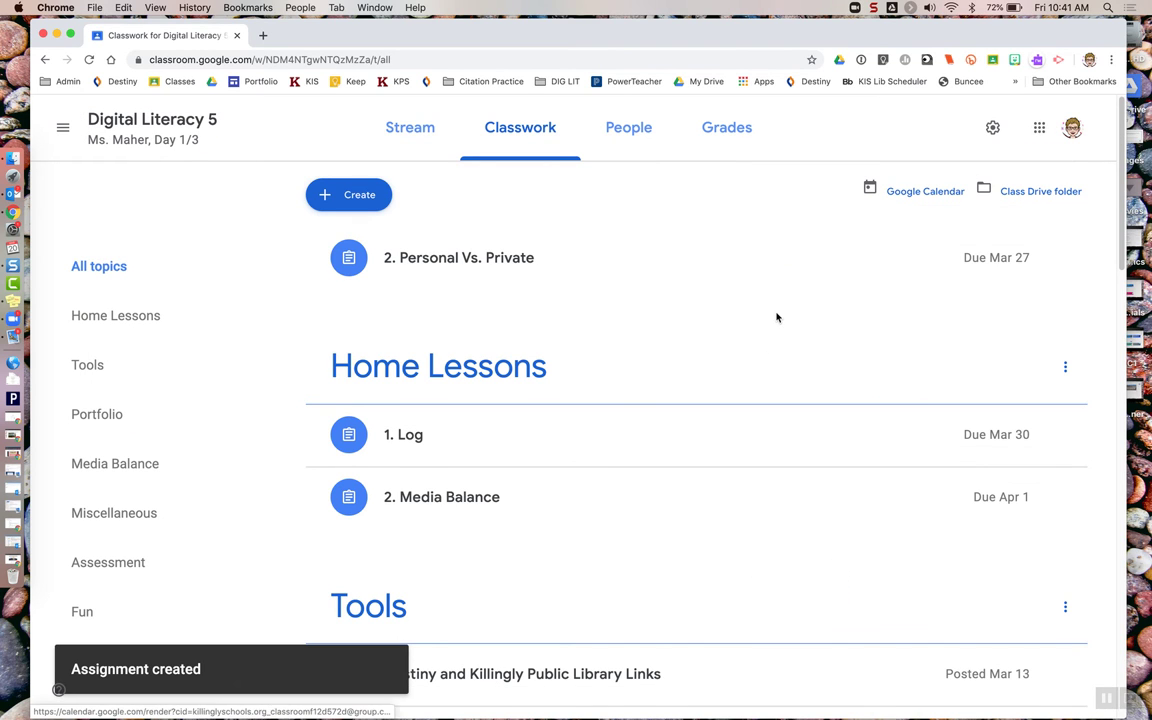
Scroll through the Classwork page to check the posted assignment, ending back at the top.
scroll(510, 295, down, 2)
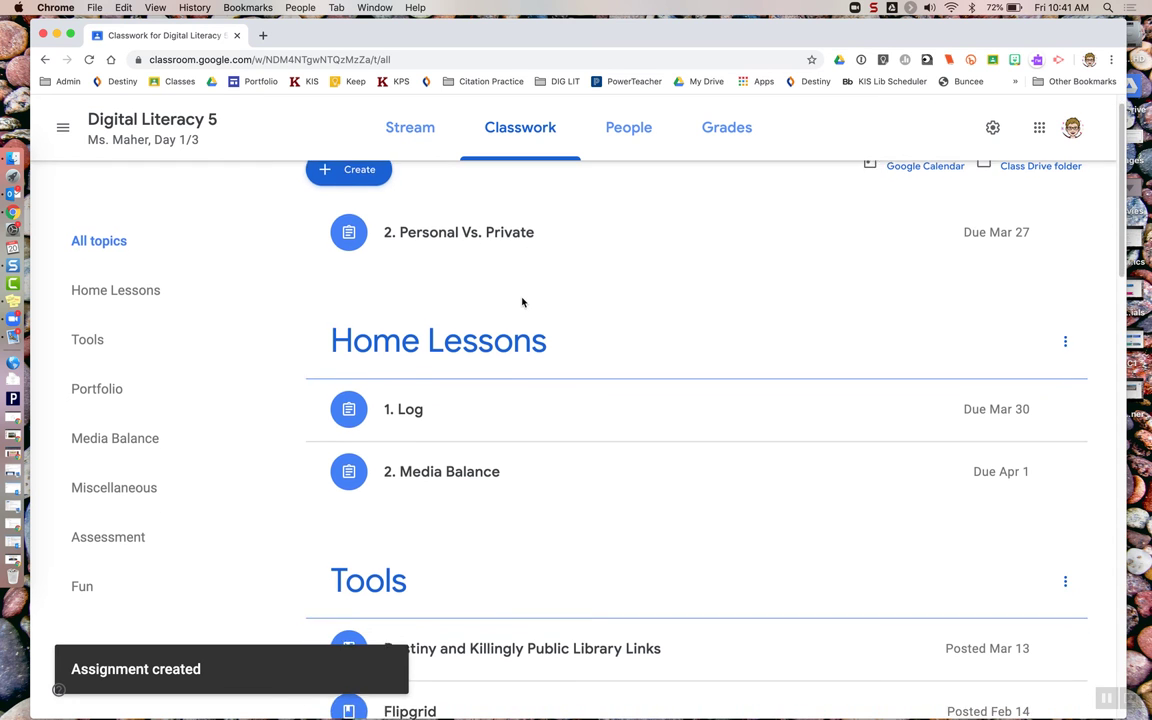
scroll(522, 302, up, 2)
scroll(522, 302, down, 10)
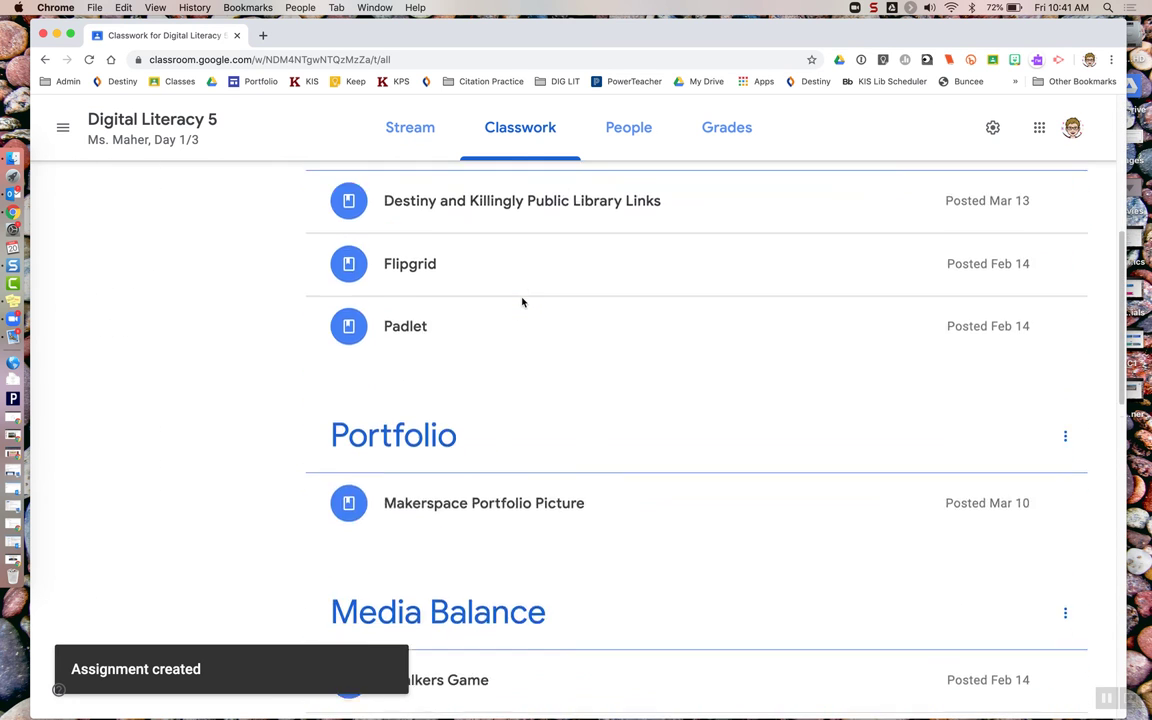
scroll(522, 302, down, 10)
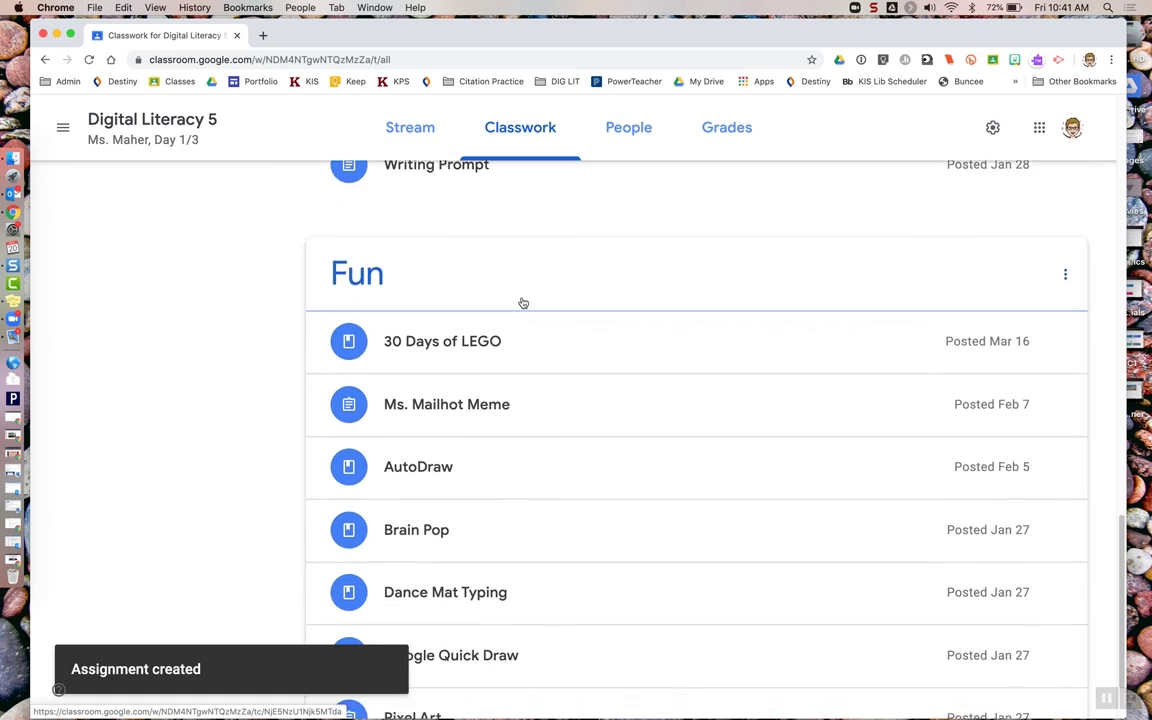
scroll(522, 302, up, 4)
scroll(522, 302, up, 15)
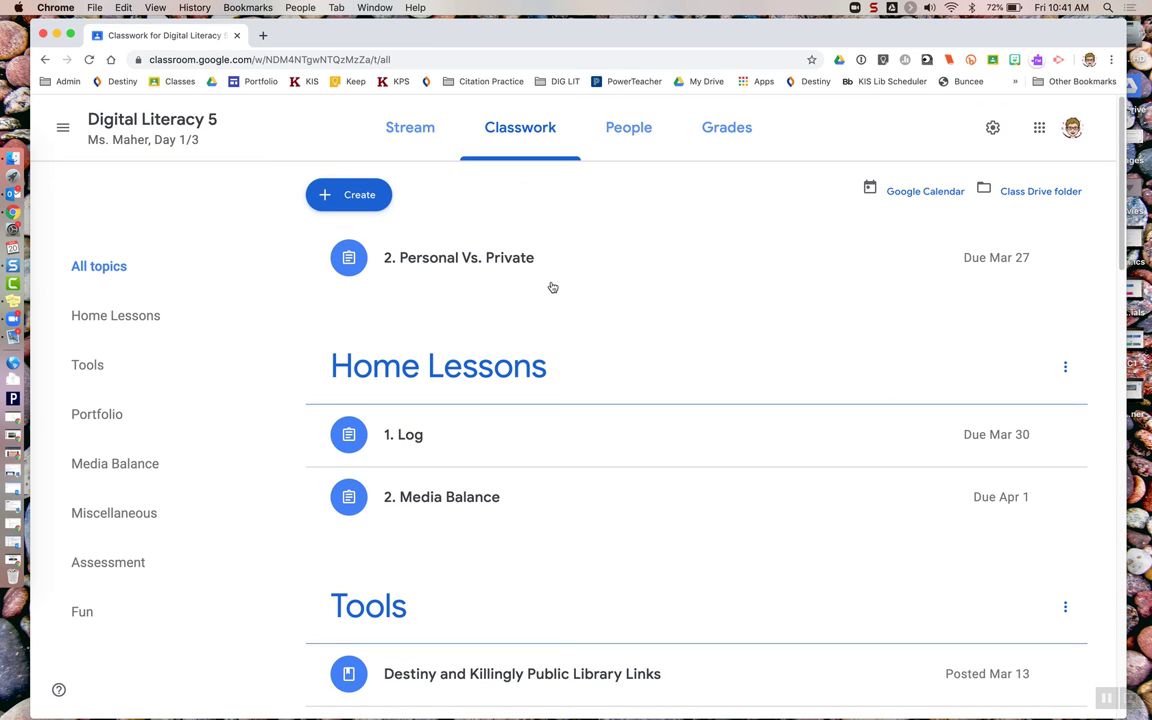
Edit '2. Personal Vs. Private' to put it under the Home Lessons topic and save.
mouse_move(931, 280)
click(1057, 264)
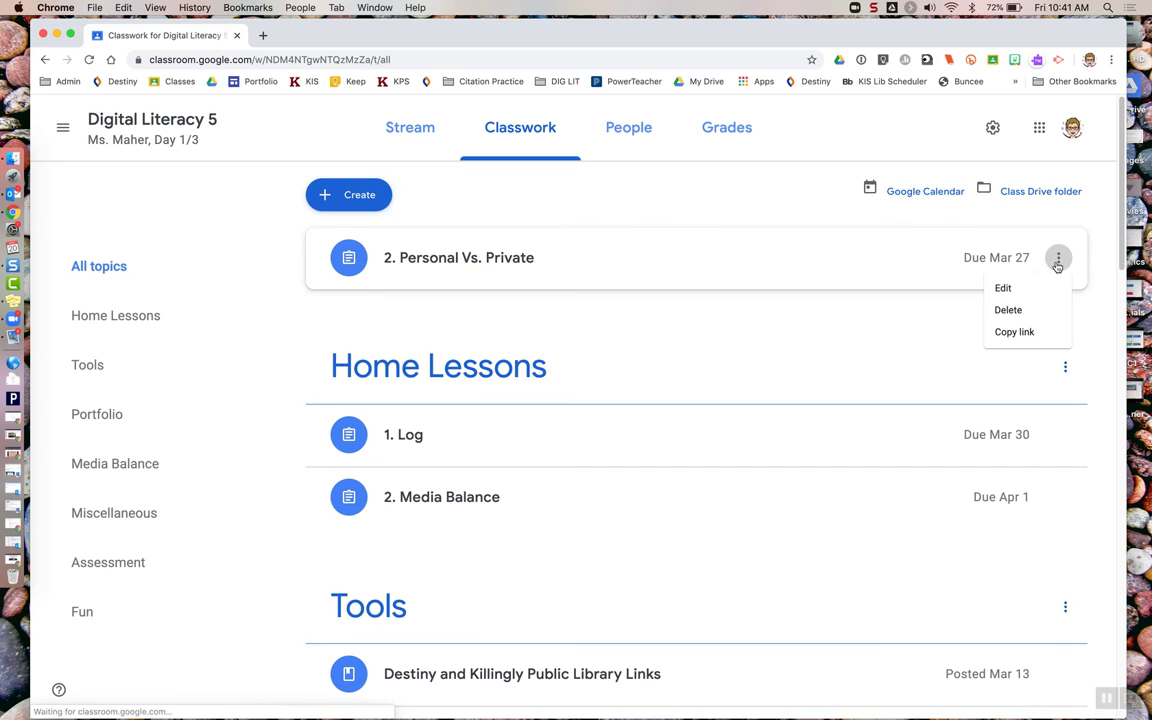
click(1039, 285)
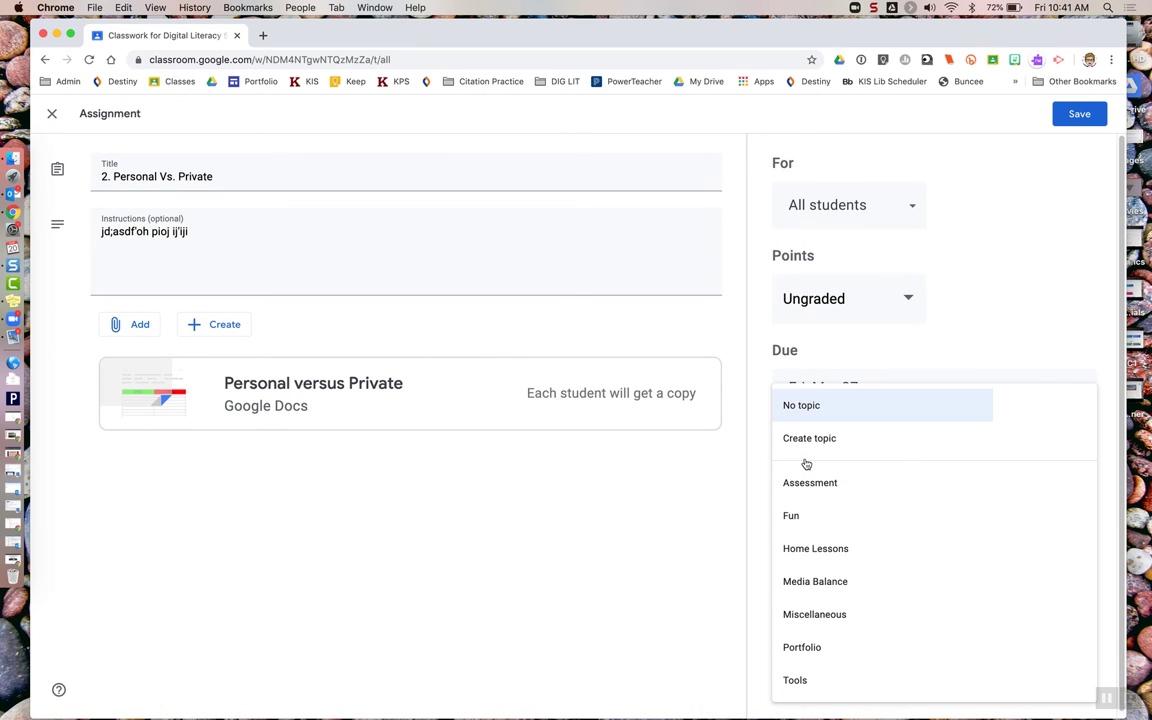
click(808, 552)
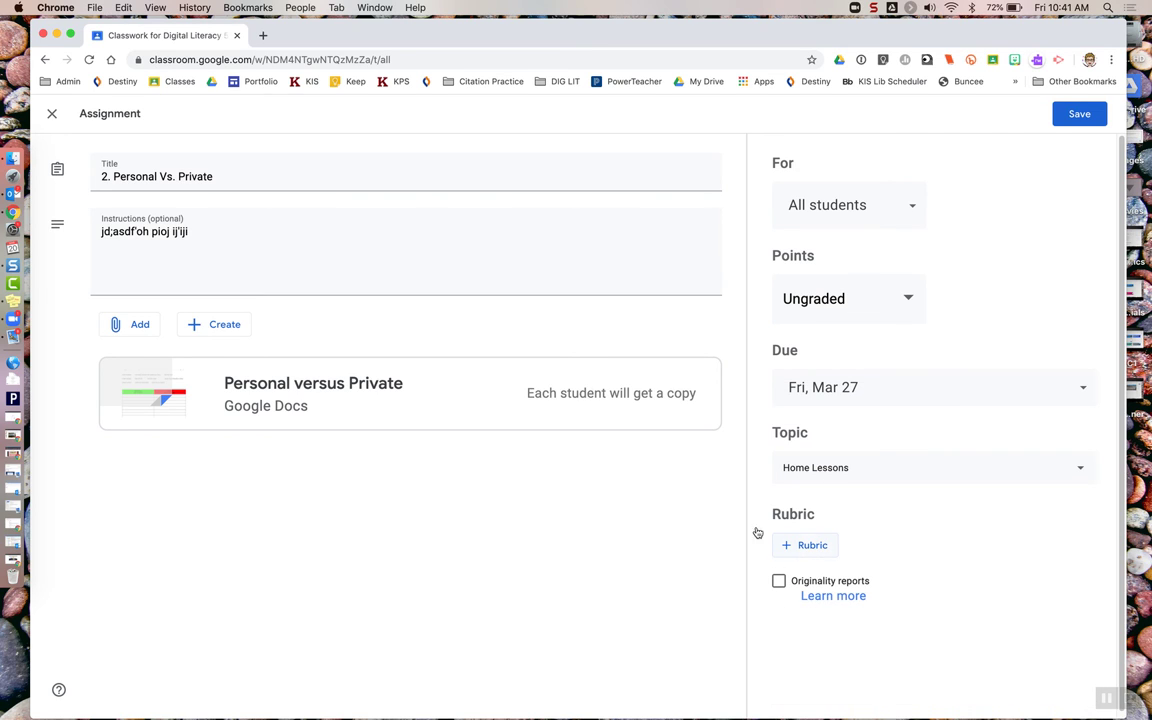
click(365, 180)
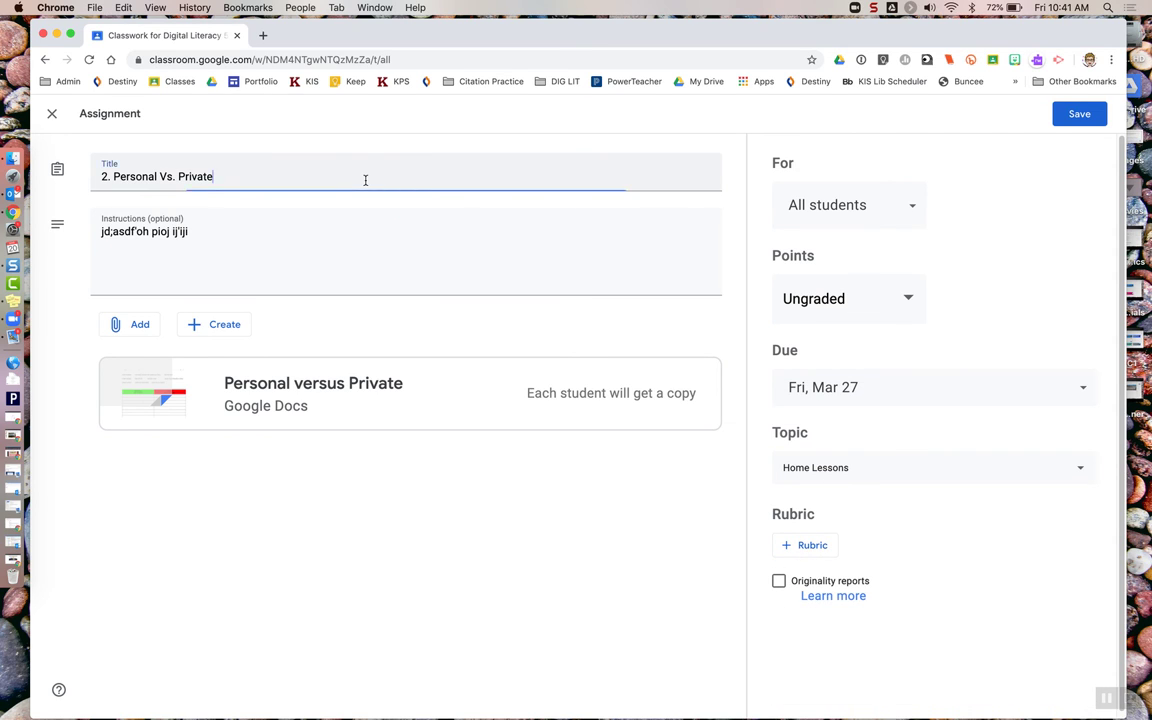
click(1097, 116)
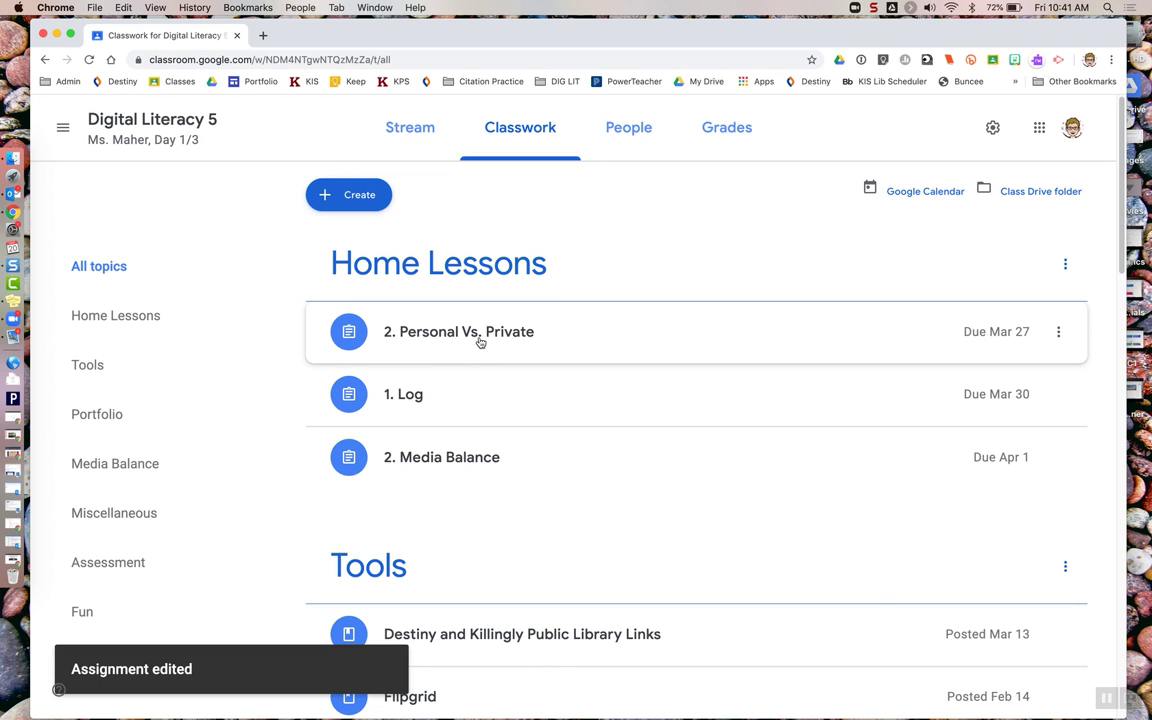
Change the title's number from 2 to 3, making it '3. Personal Vs. Private', and save.
click(1058, 331)
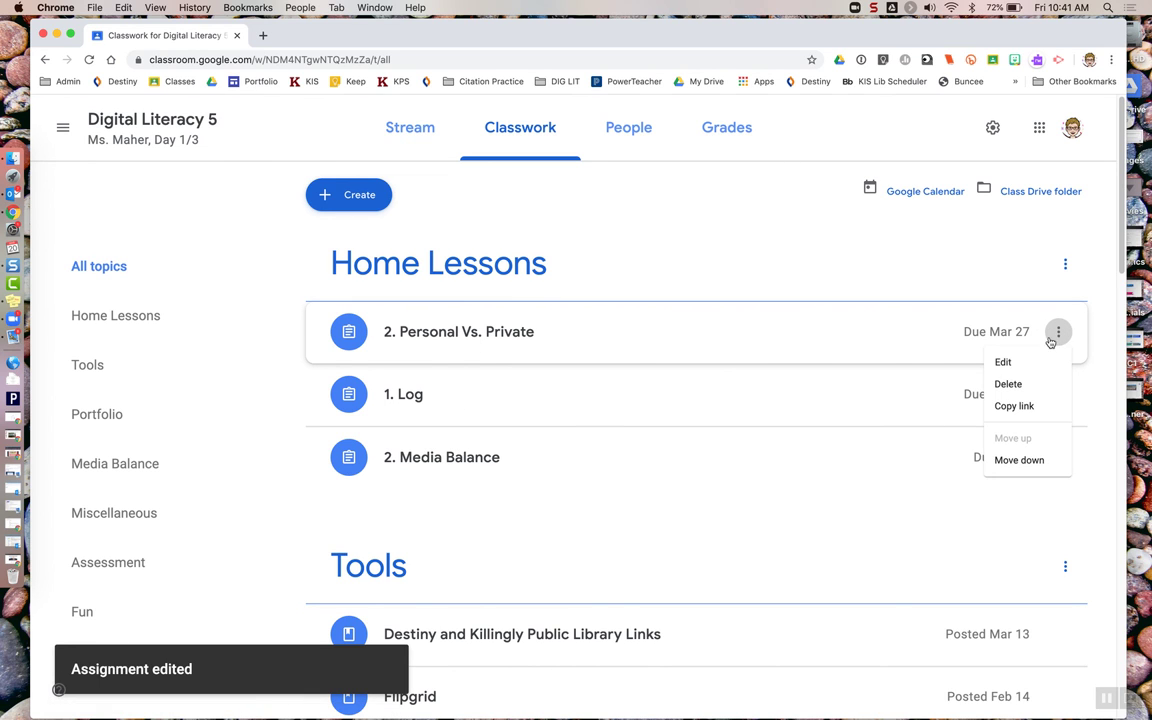
click(1028, 366)
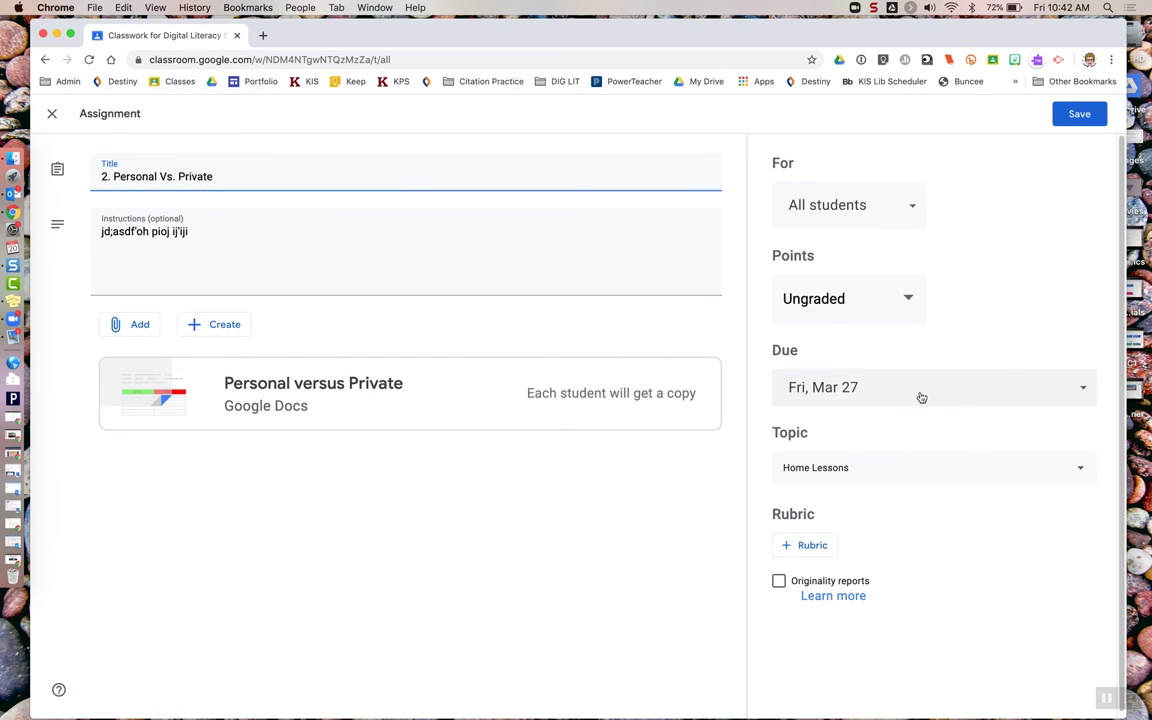
click(106, 176)
key(BackSpace)
key(BackSpace)
text(3)
click(1089, 120)
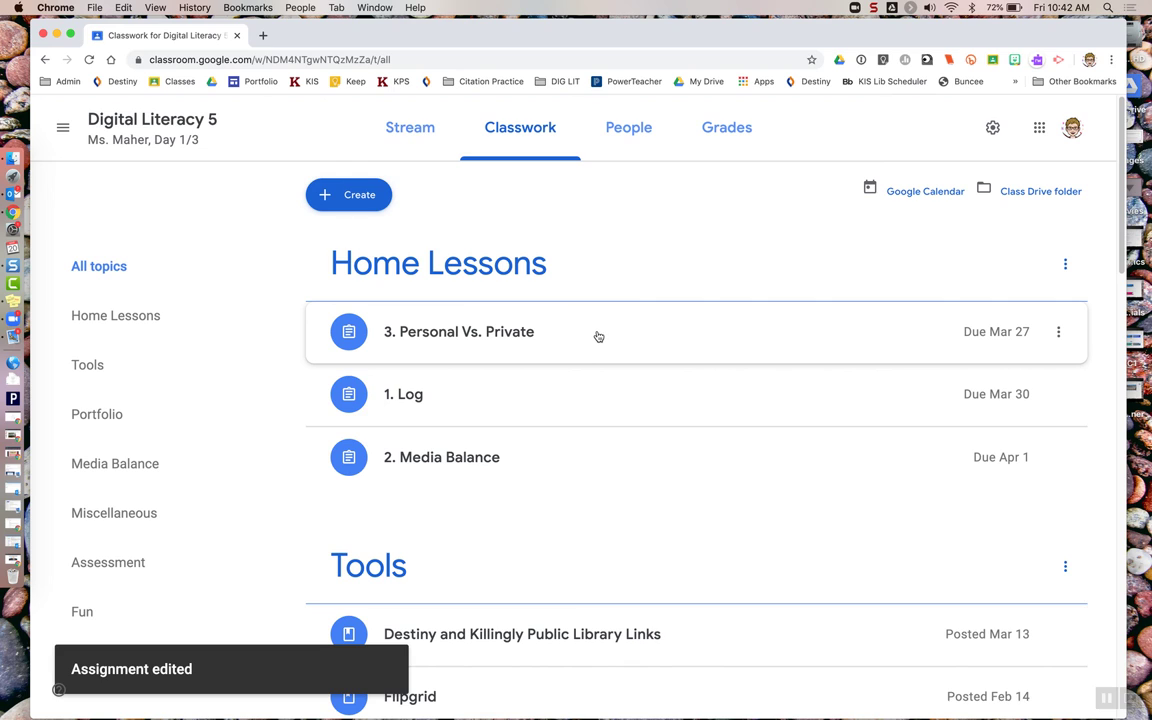
Drag the Home Lessons cards into order: 1. Log, 2. Media Balance, 3. Personal Vs. Private.
drag(597, 460, 578, 379)
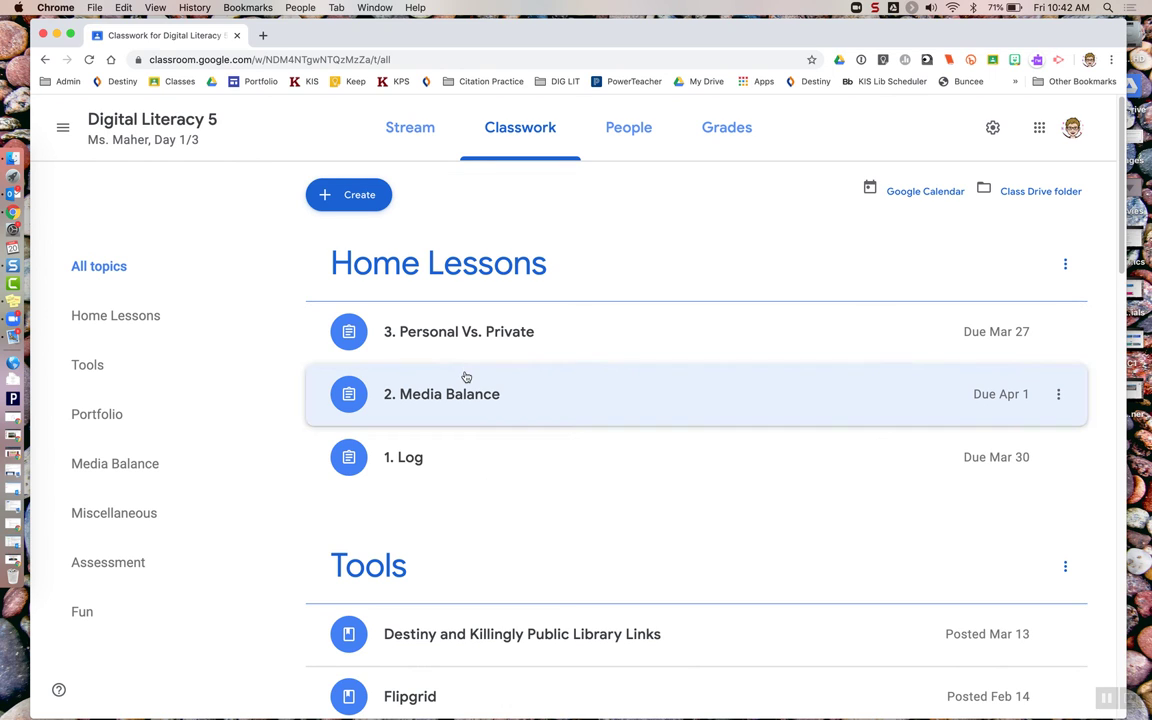
drag(470, 391, 470, 456)
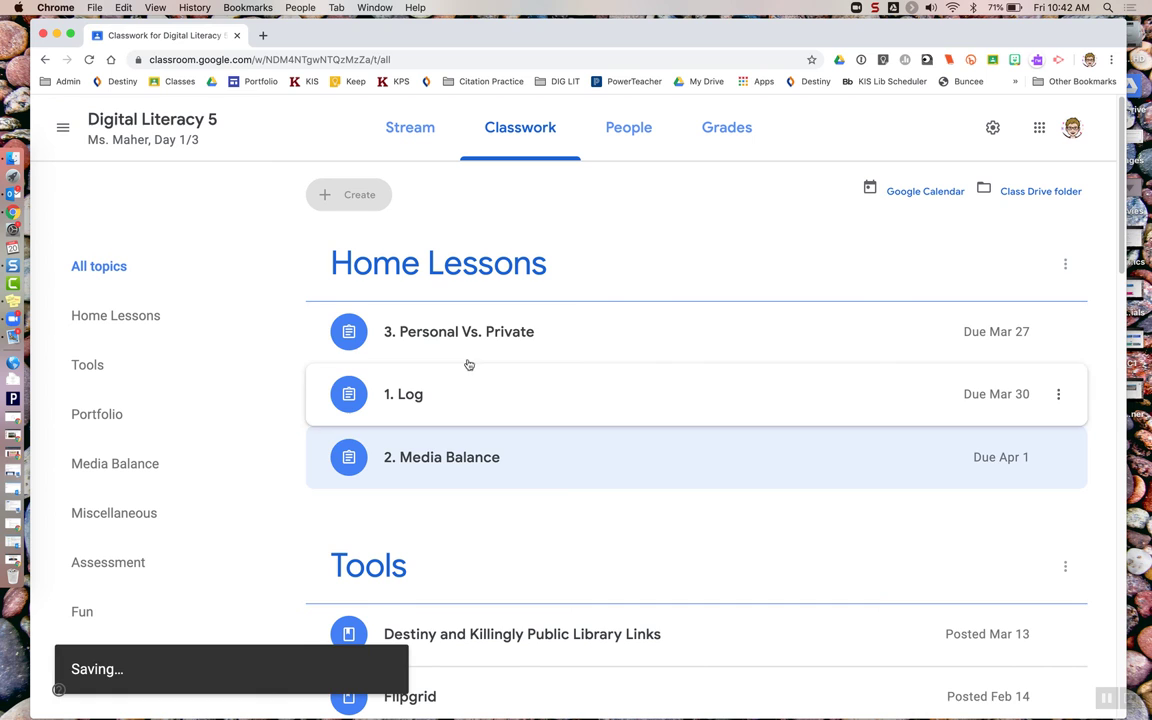
drag(463, 332, 465, 440)
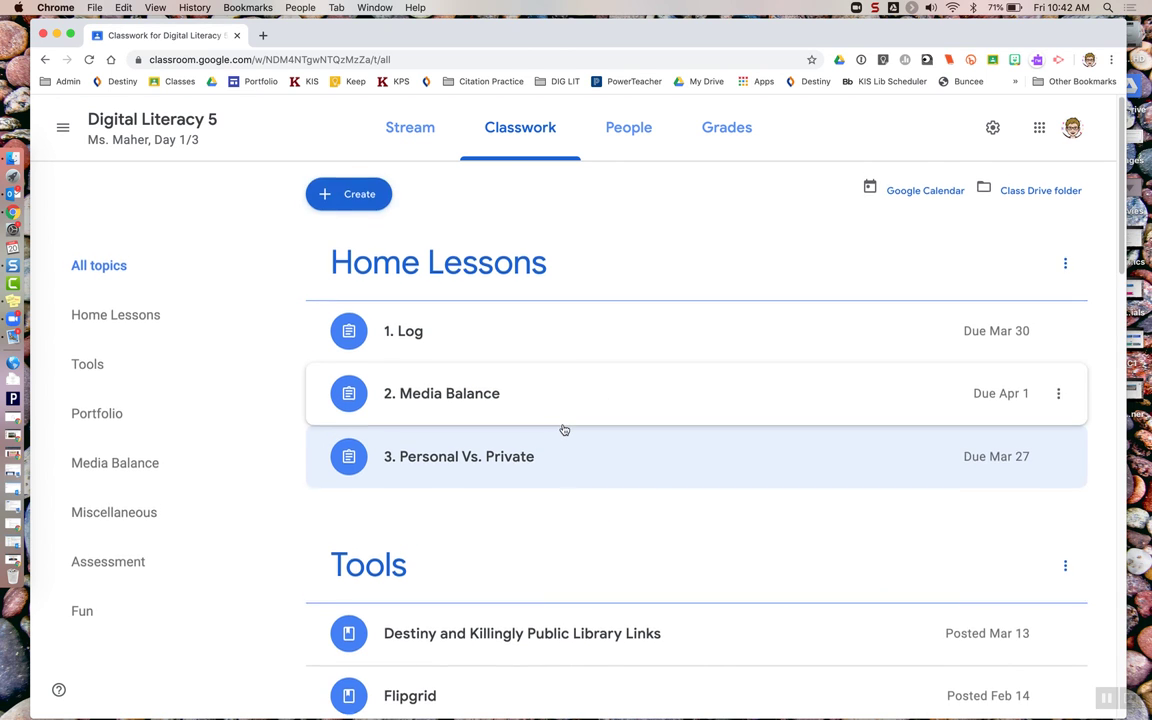
scroll(563, 430, down, 1)
scroll(563, 430, up, 1)
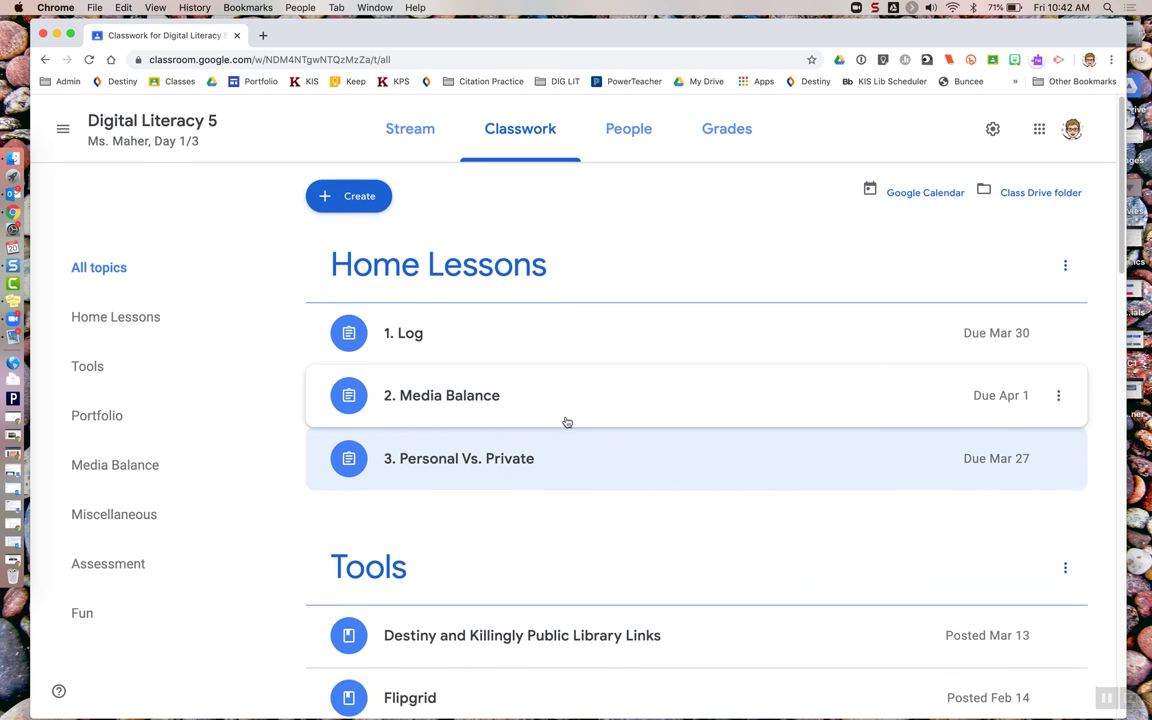
scroll(600, 431, down, 1)
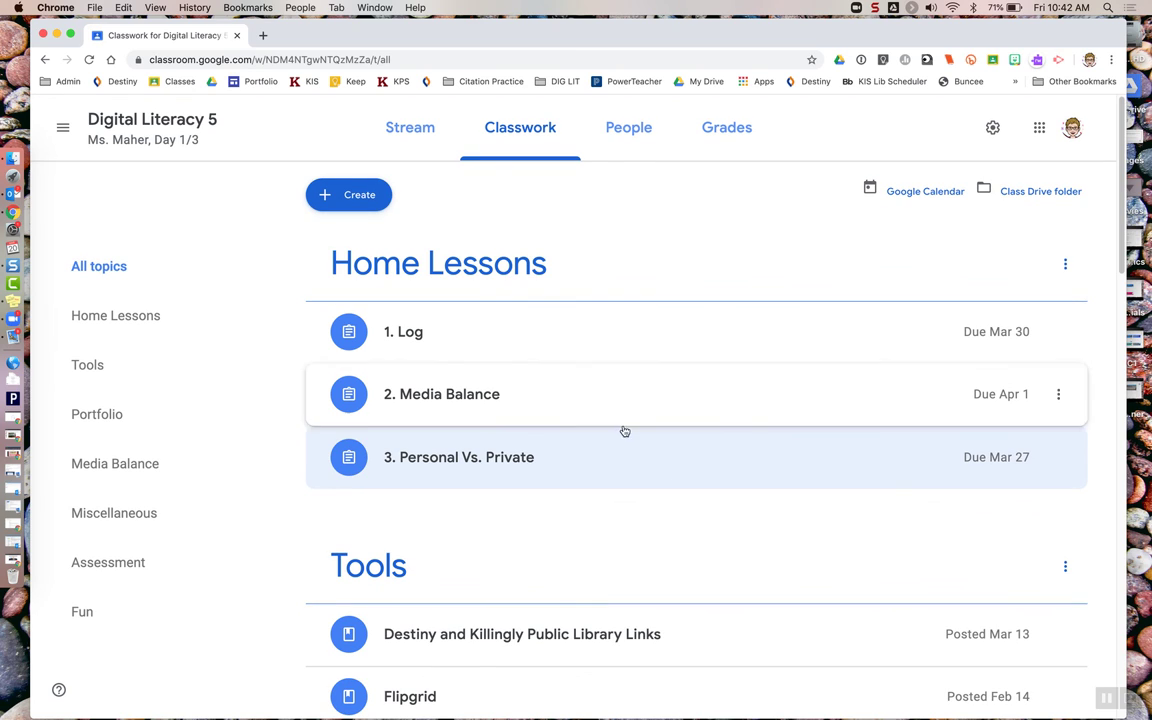
click(877, 10)
click(882, 25)
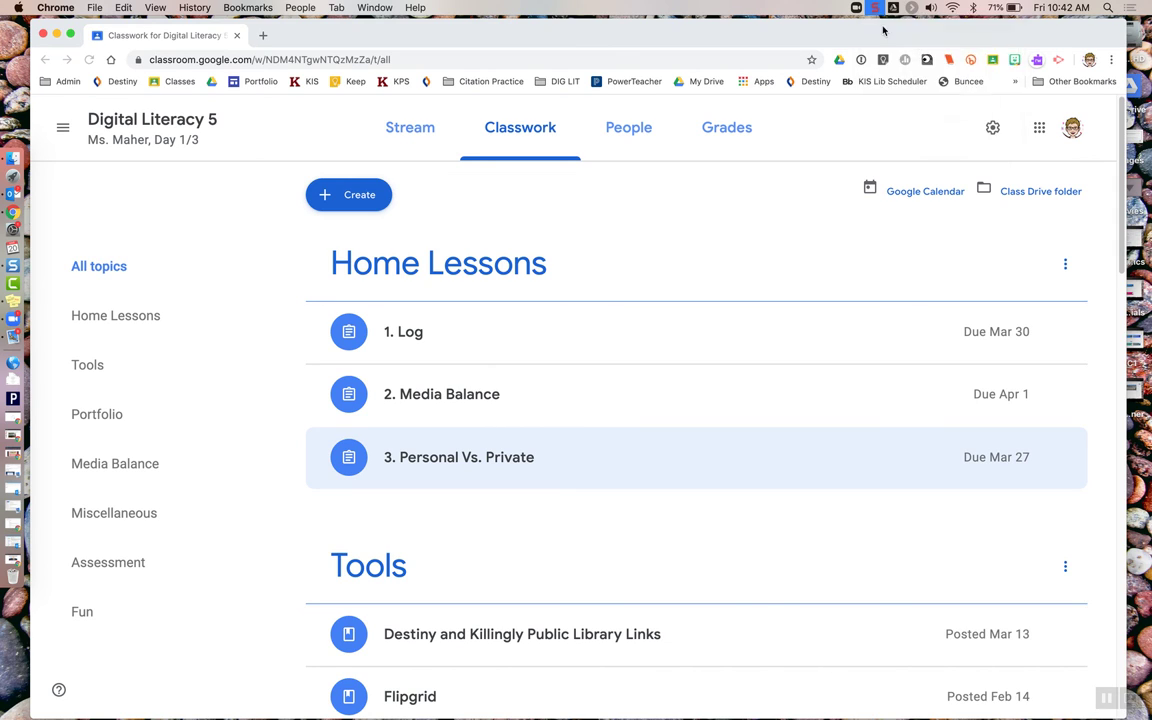